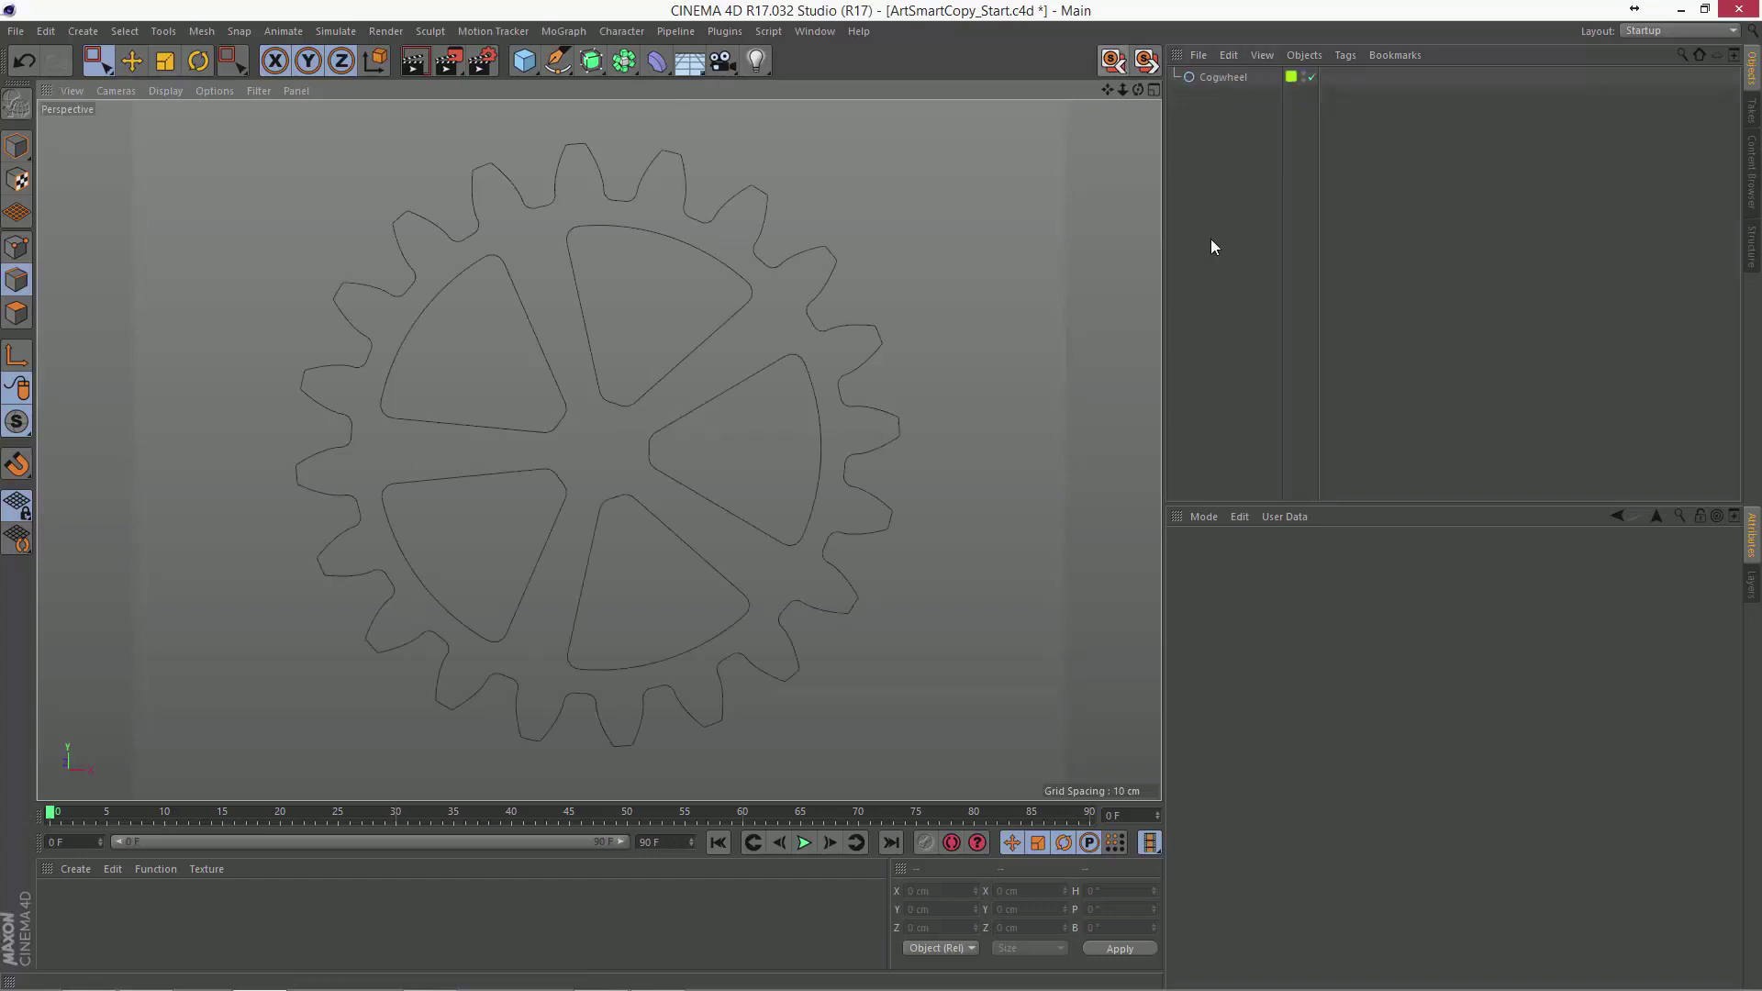
Step: Copy the Cogwheel object as vector artwork with CV-ArtSmart Copy
{"action": "left_click", "coordinate": [1224, 76]}
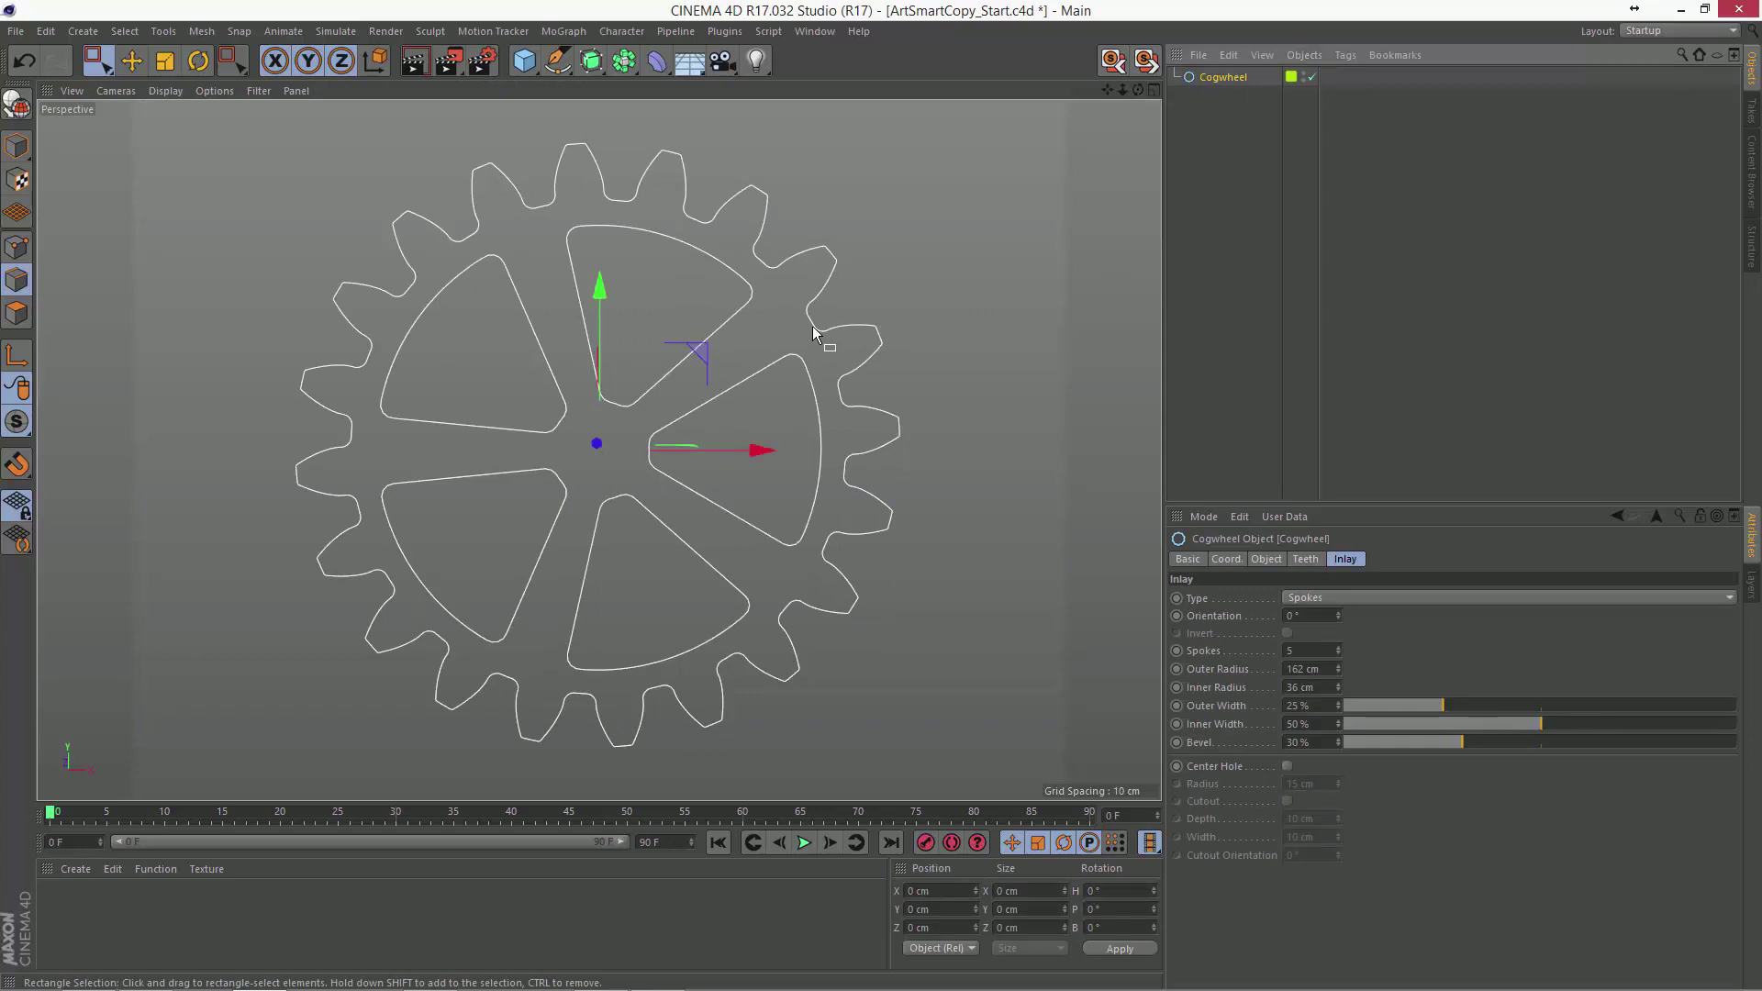
{"action": "left_click", "coordinate": [724, 31]}
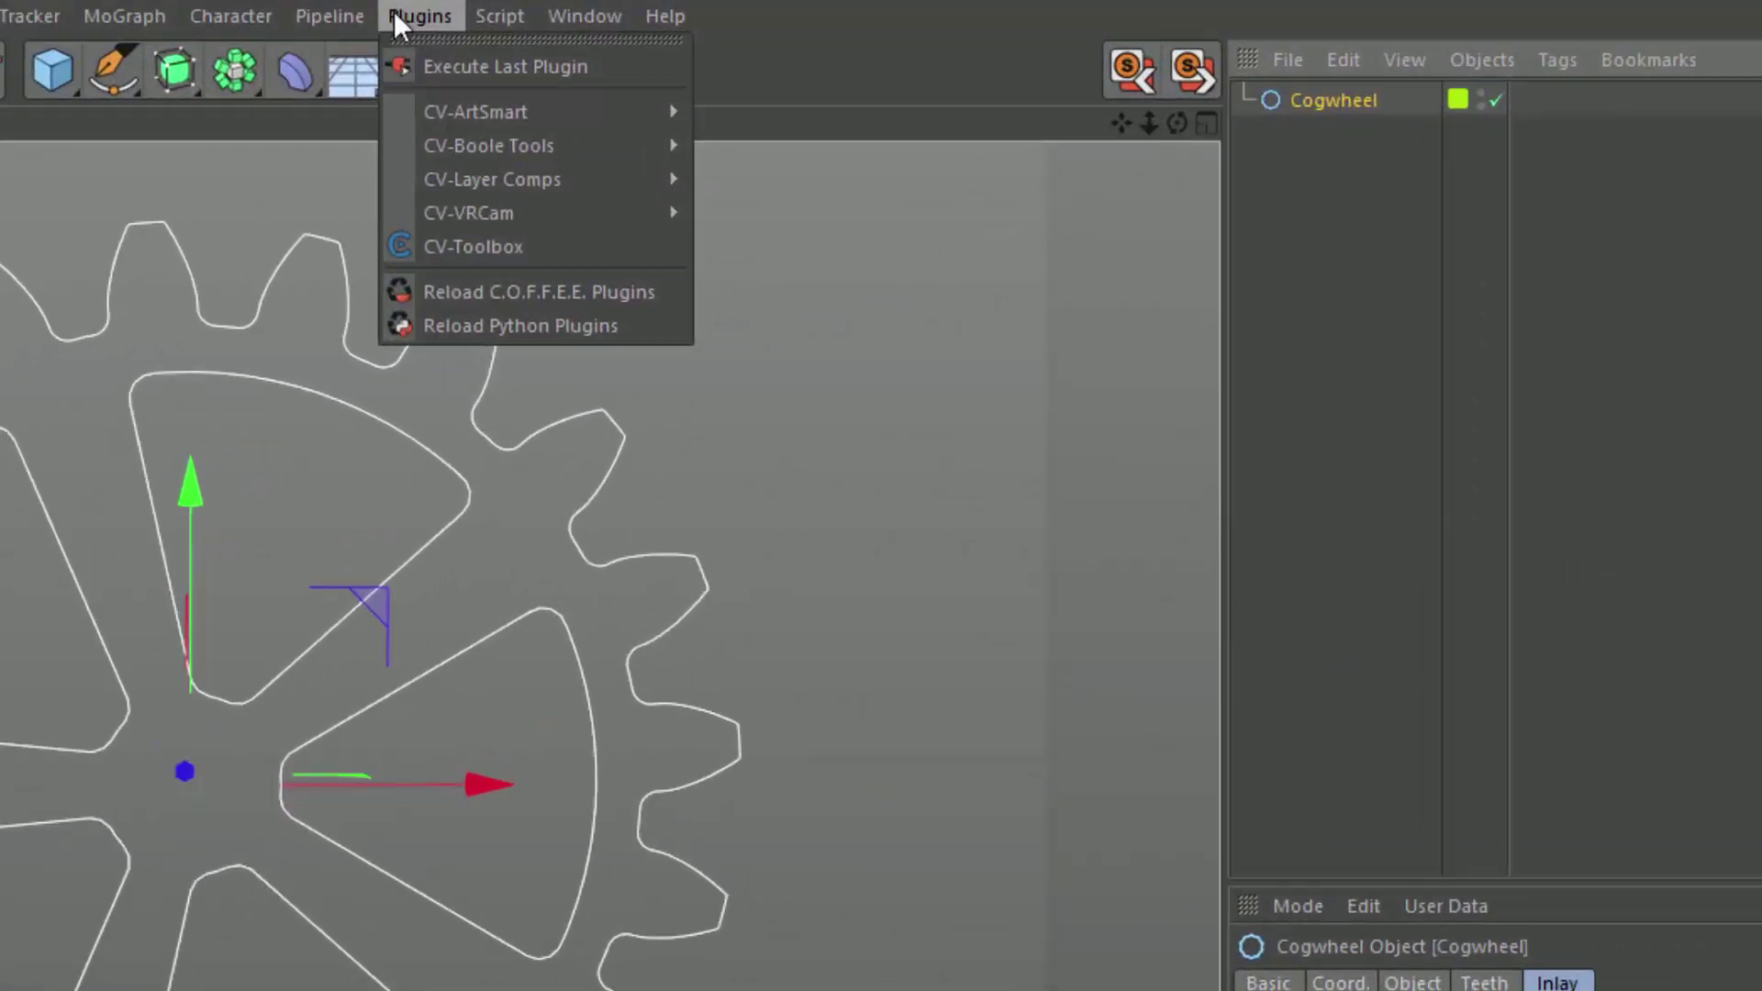
{"action": "mouse_move", "coordinate": [418, 118]}
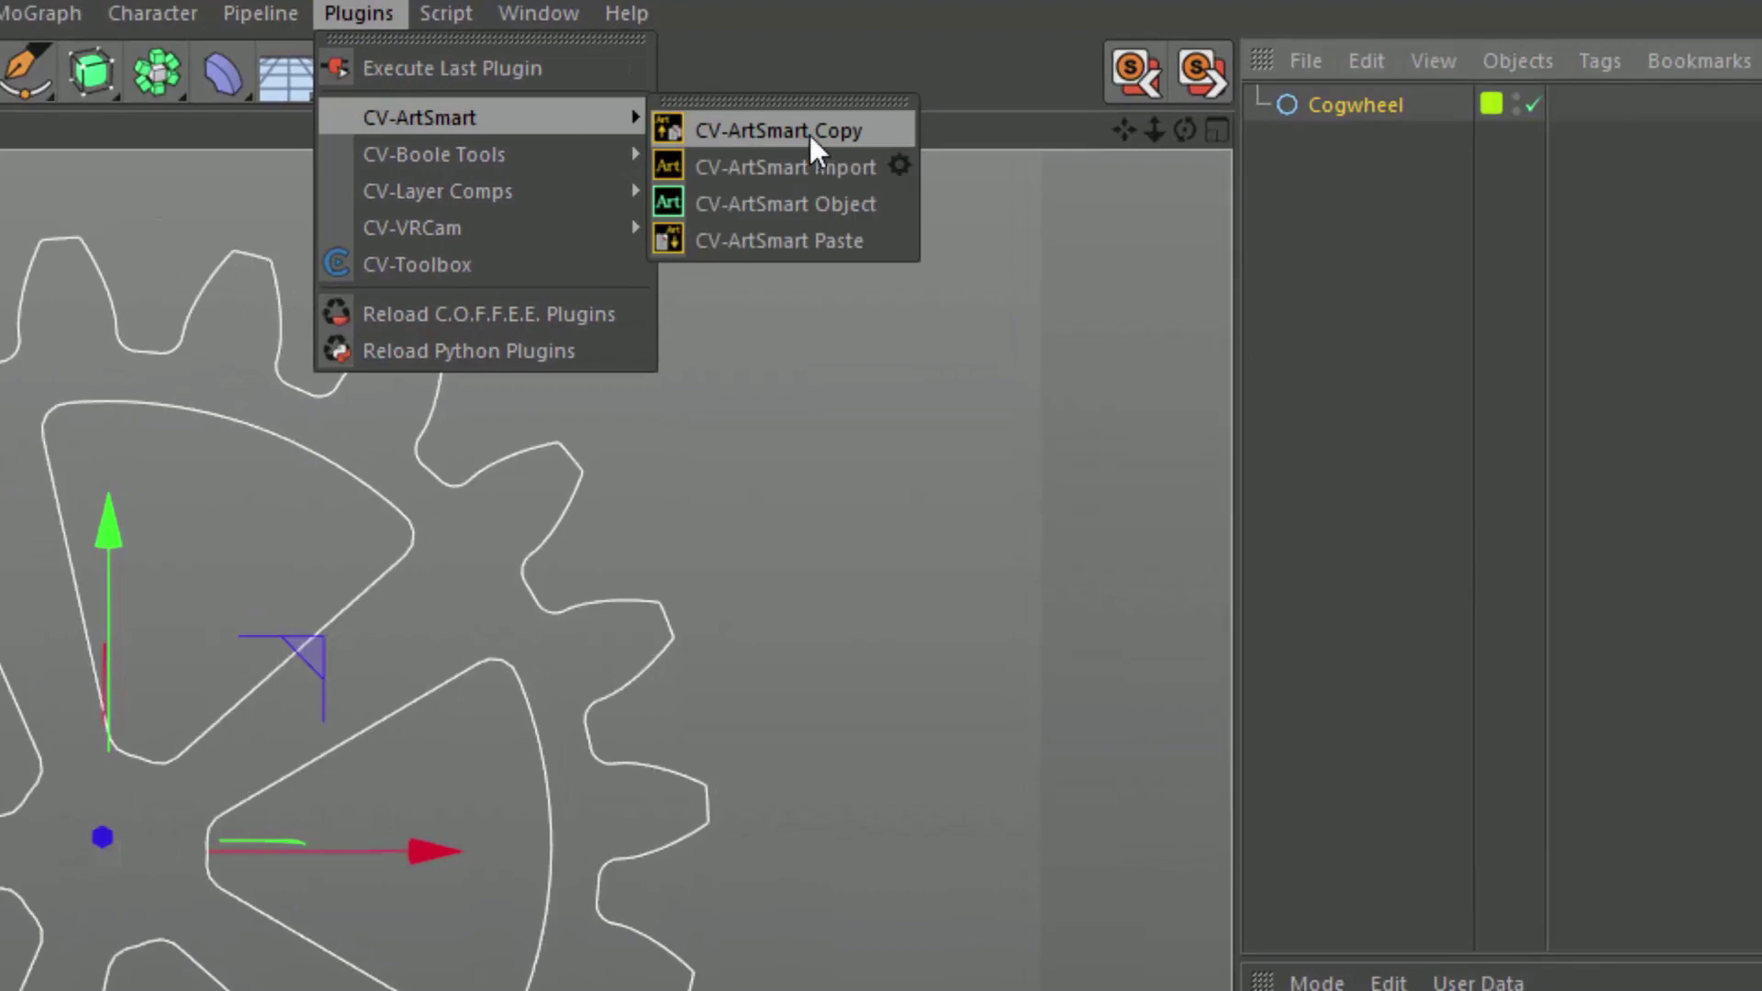
{"action": "left_click", "coordinate": [809, 136]}
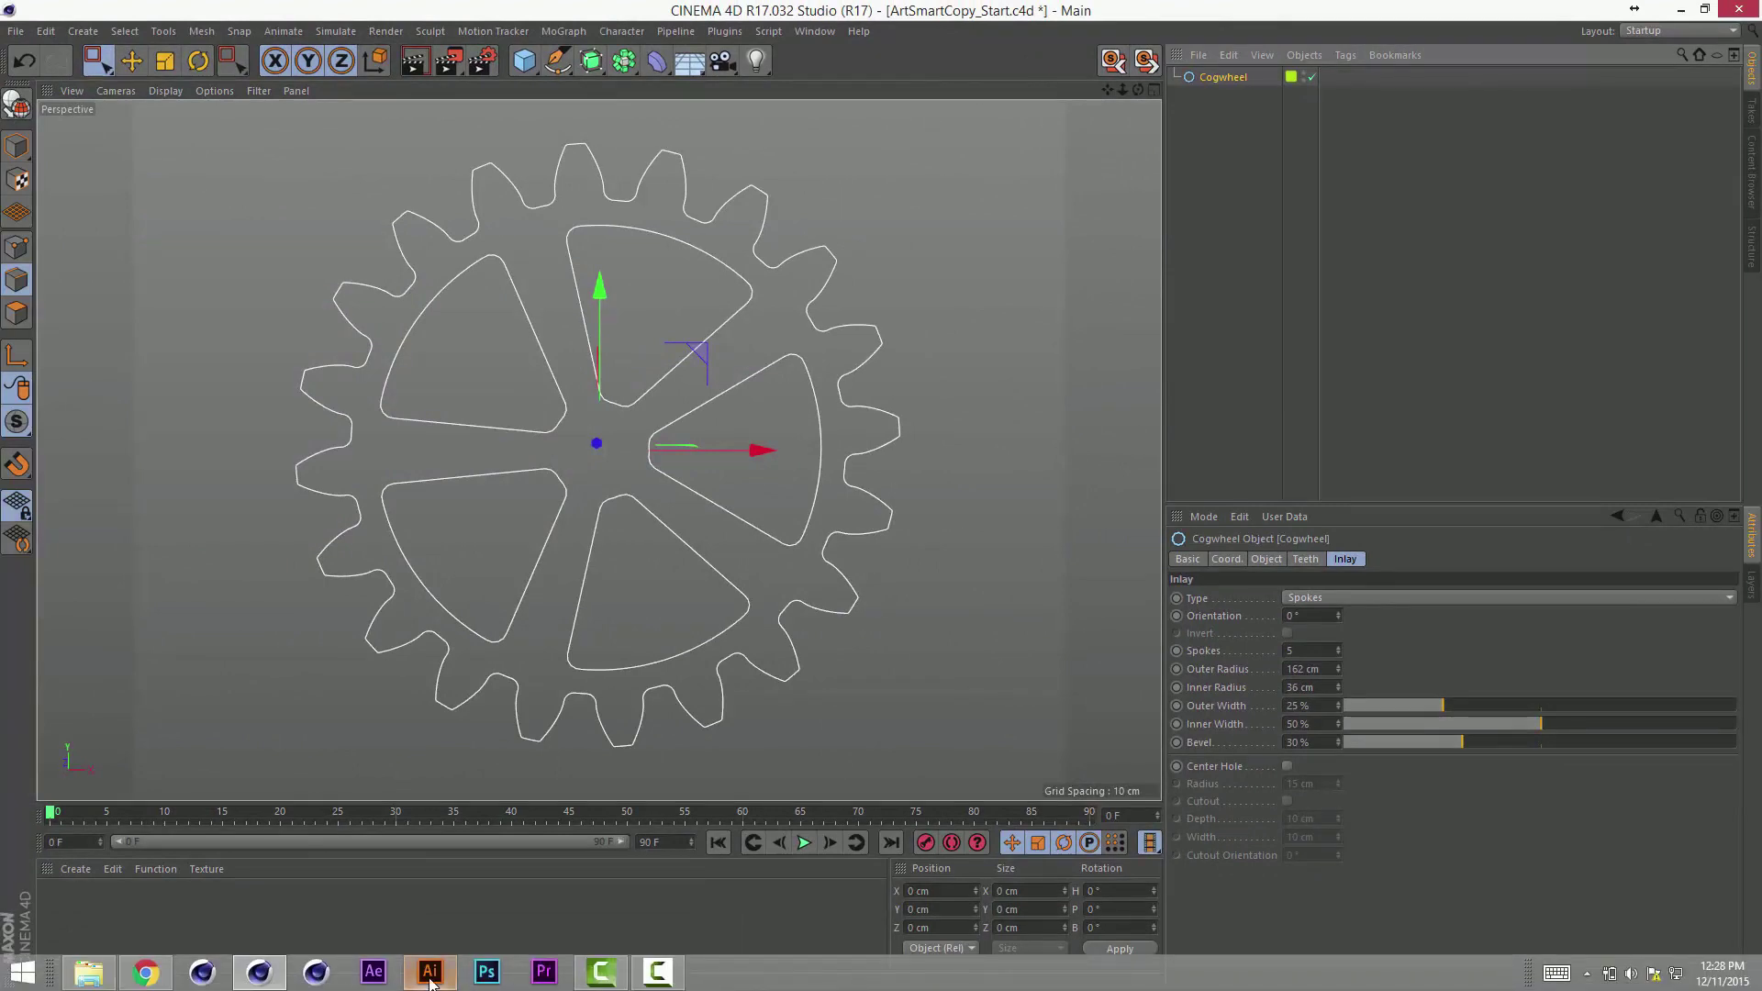
Step: Paste the gear outline into Illustrator to check it, then delete it
{"action": "left_click", "coordinate": [431, 973]}
{"action": "key", "text": "ctrl+v"}
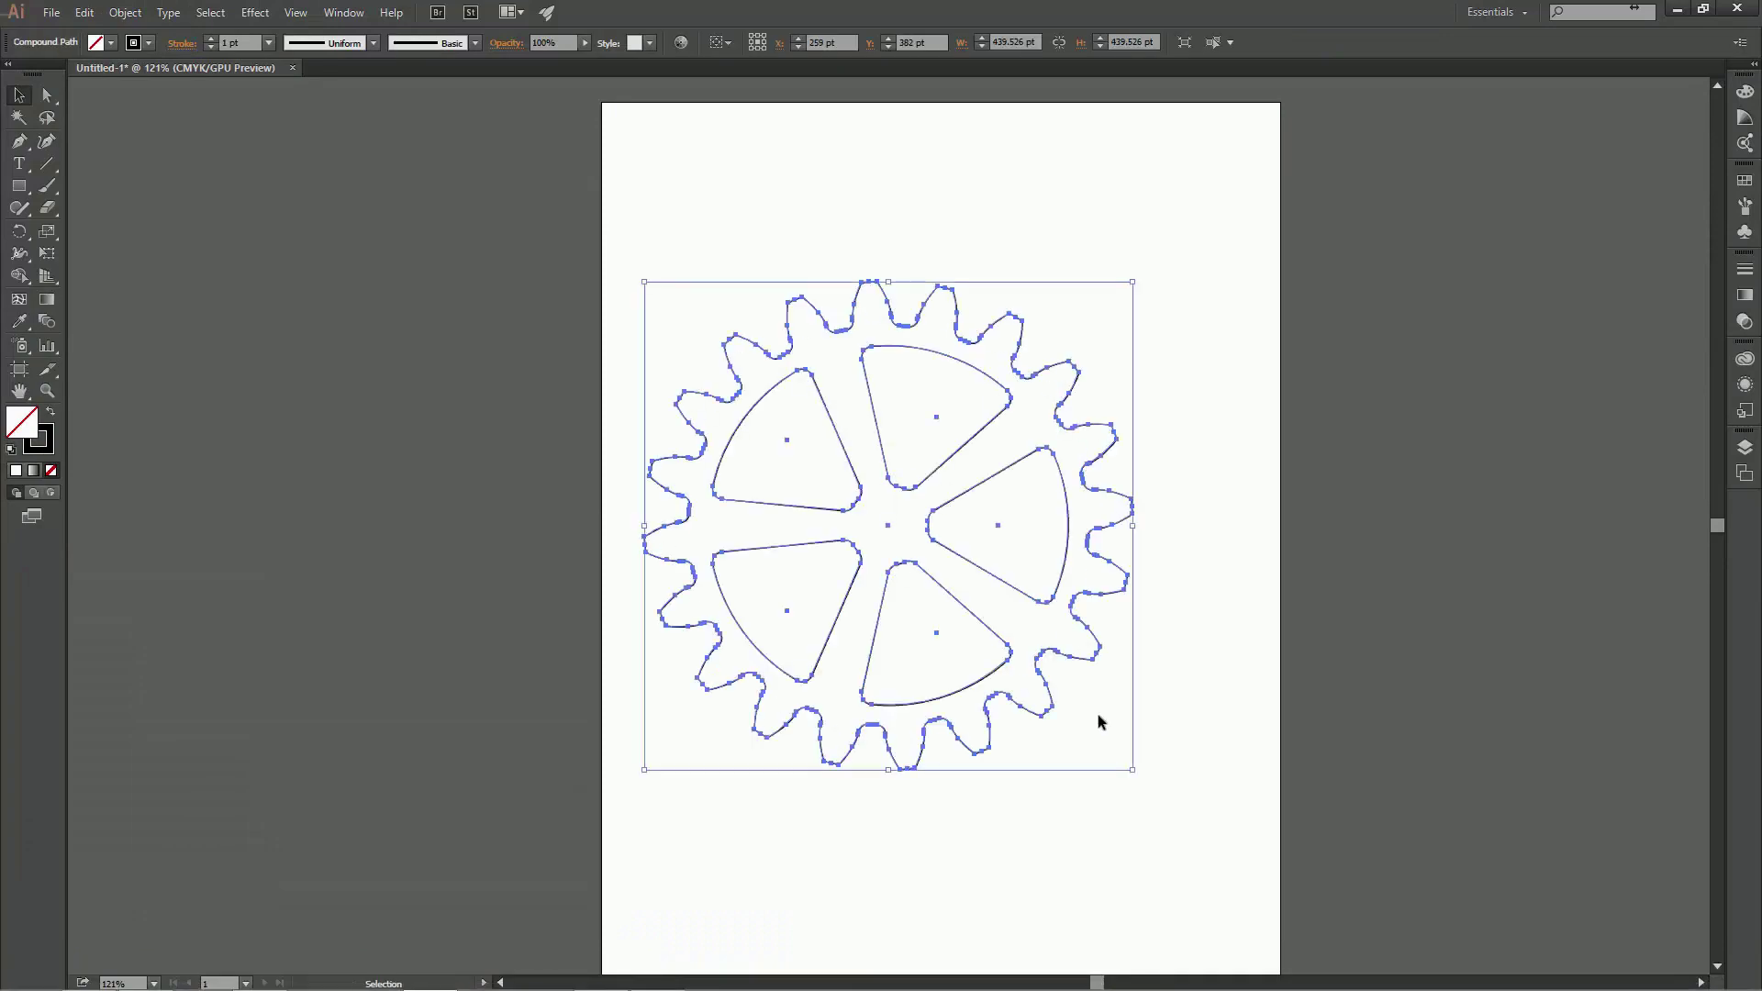
{"action": "left_click", "coordinate": [1226, 691]}
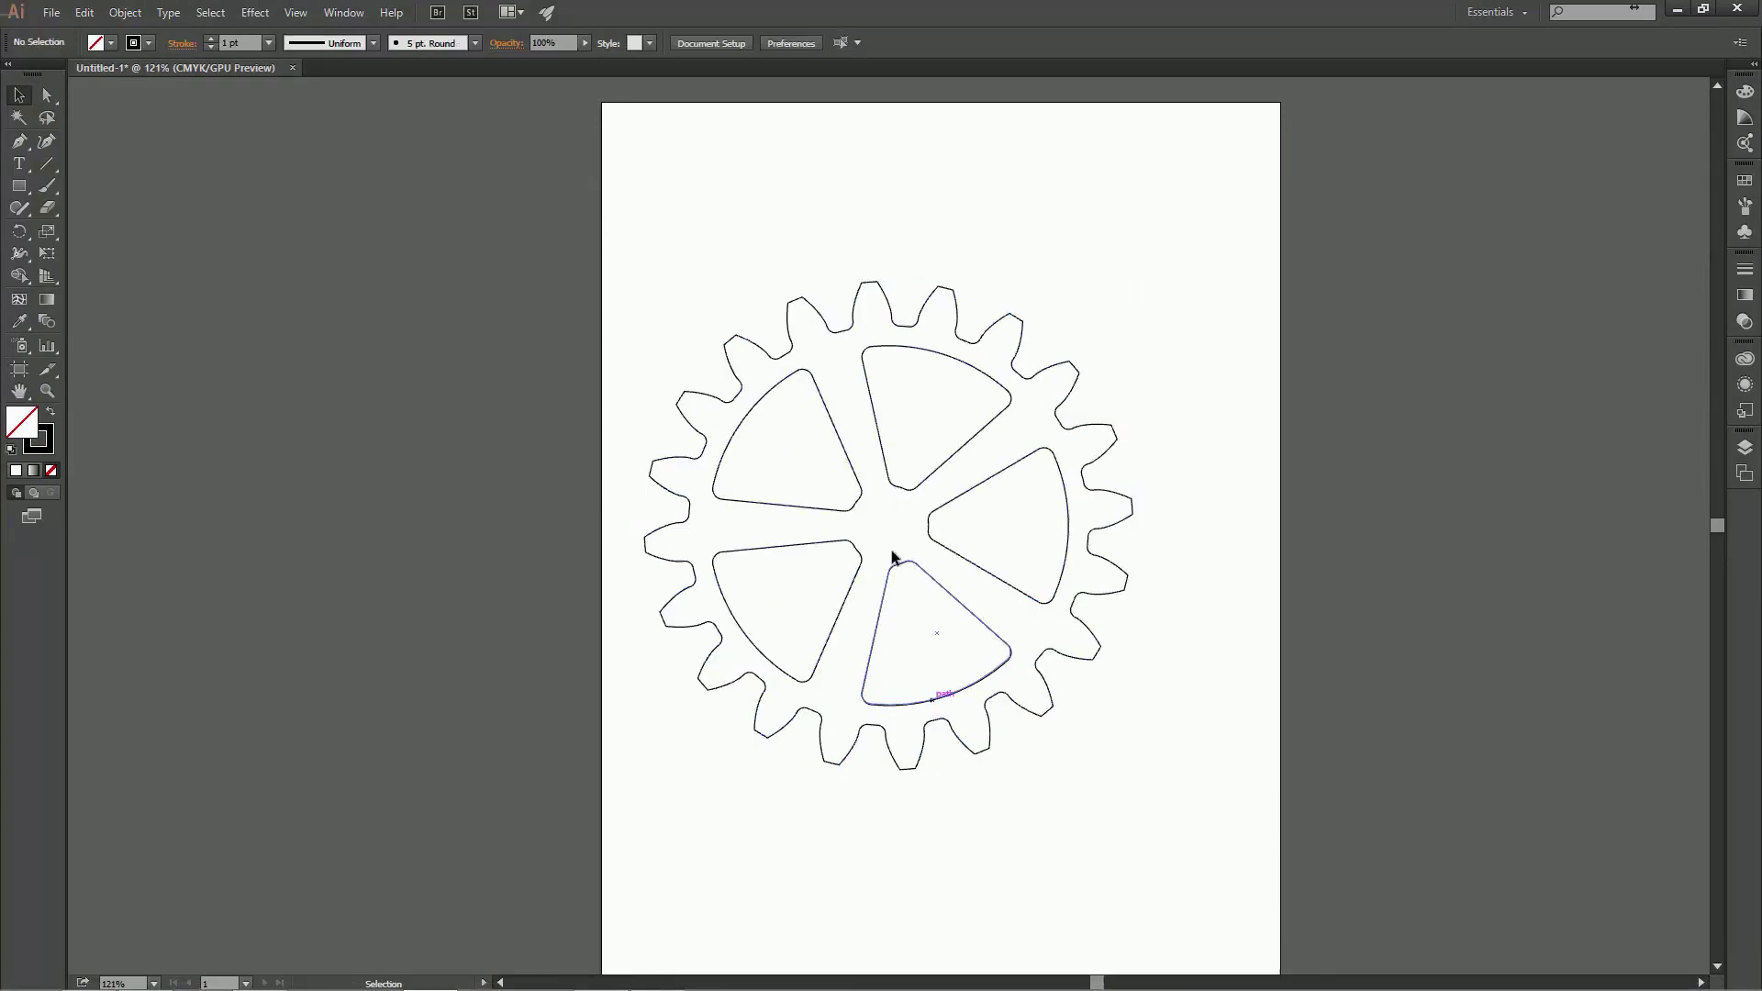
{"action": "left_click", "coordinate": [913, 319]}
{"action": "key", "text": "Delete"}
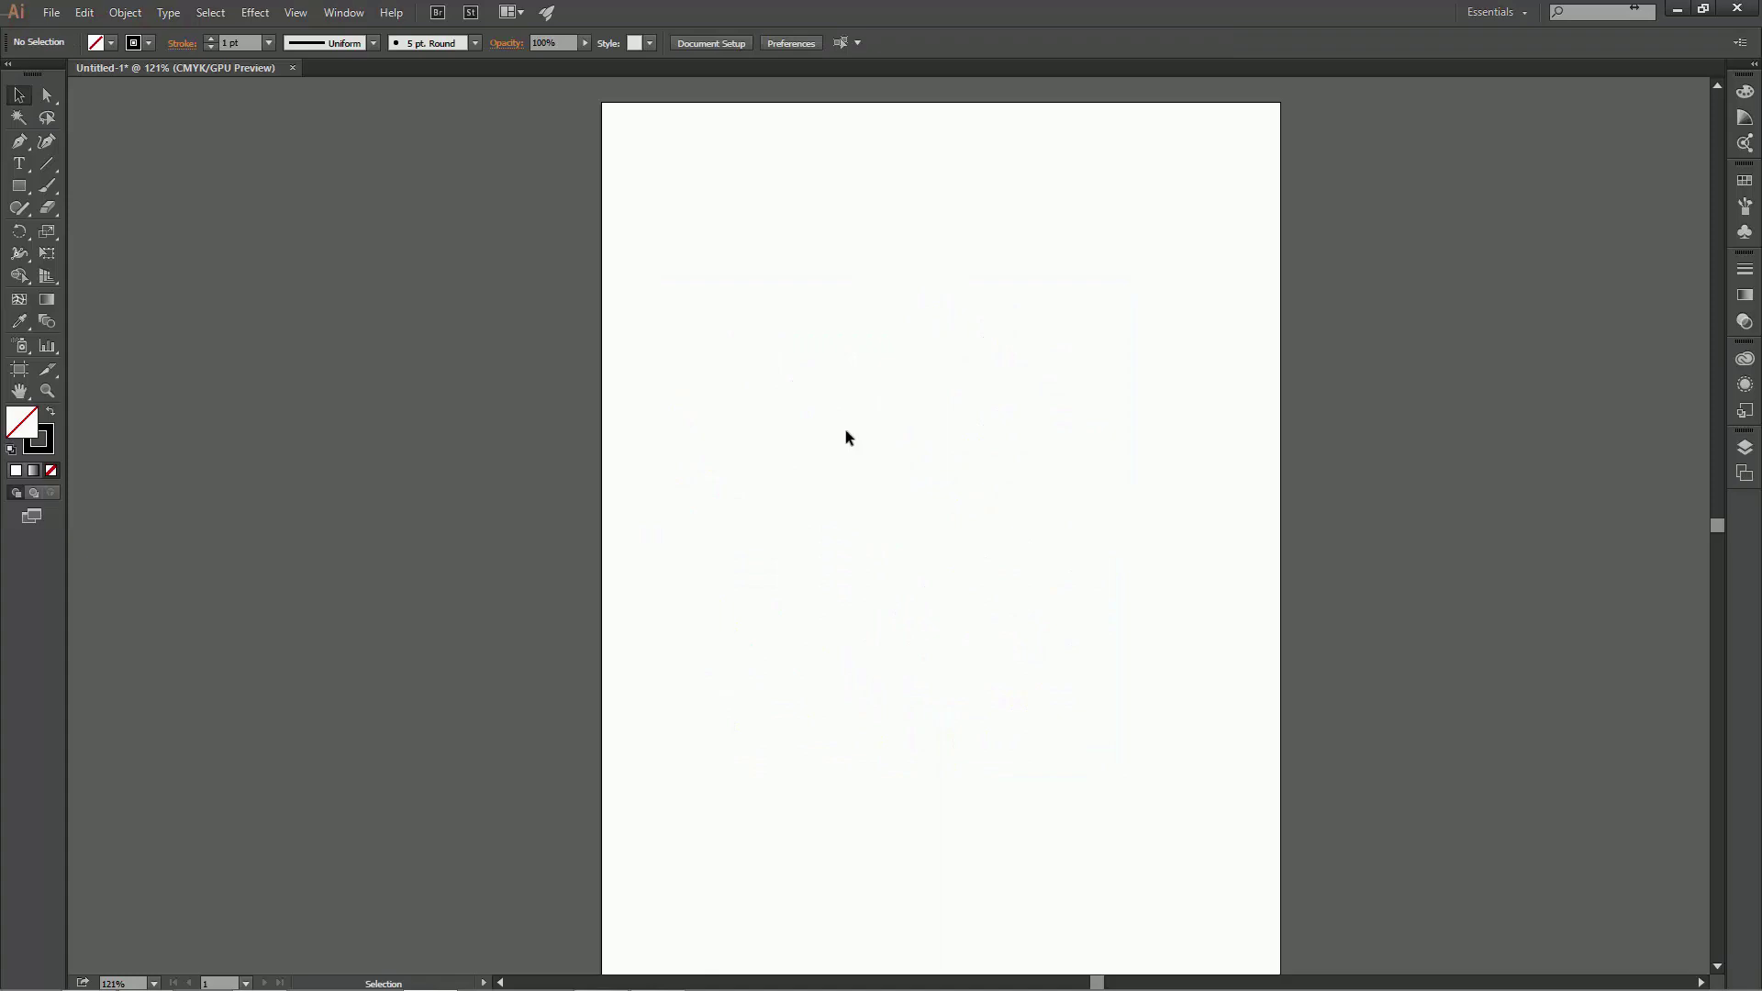
Step: Solo the CV ArtSmart text layer and enable Text Random to scatter its letters
{"action": "left_click", "coordinate": [258, 974]}
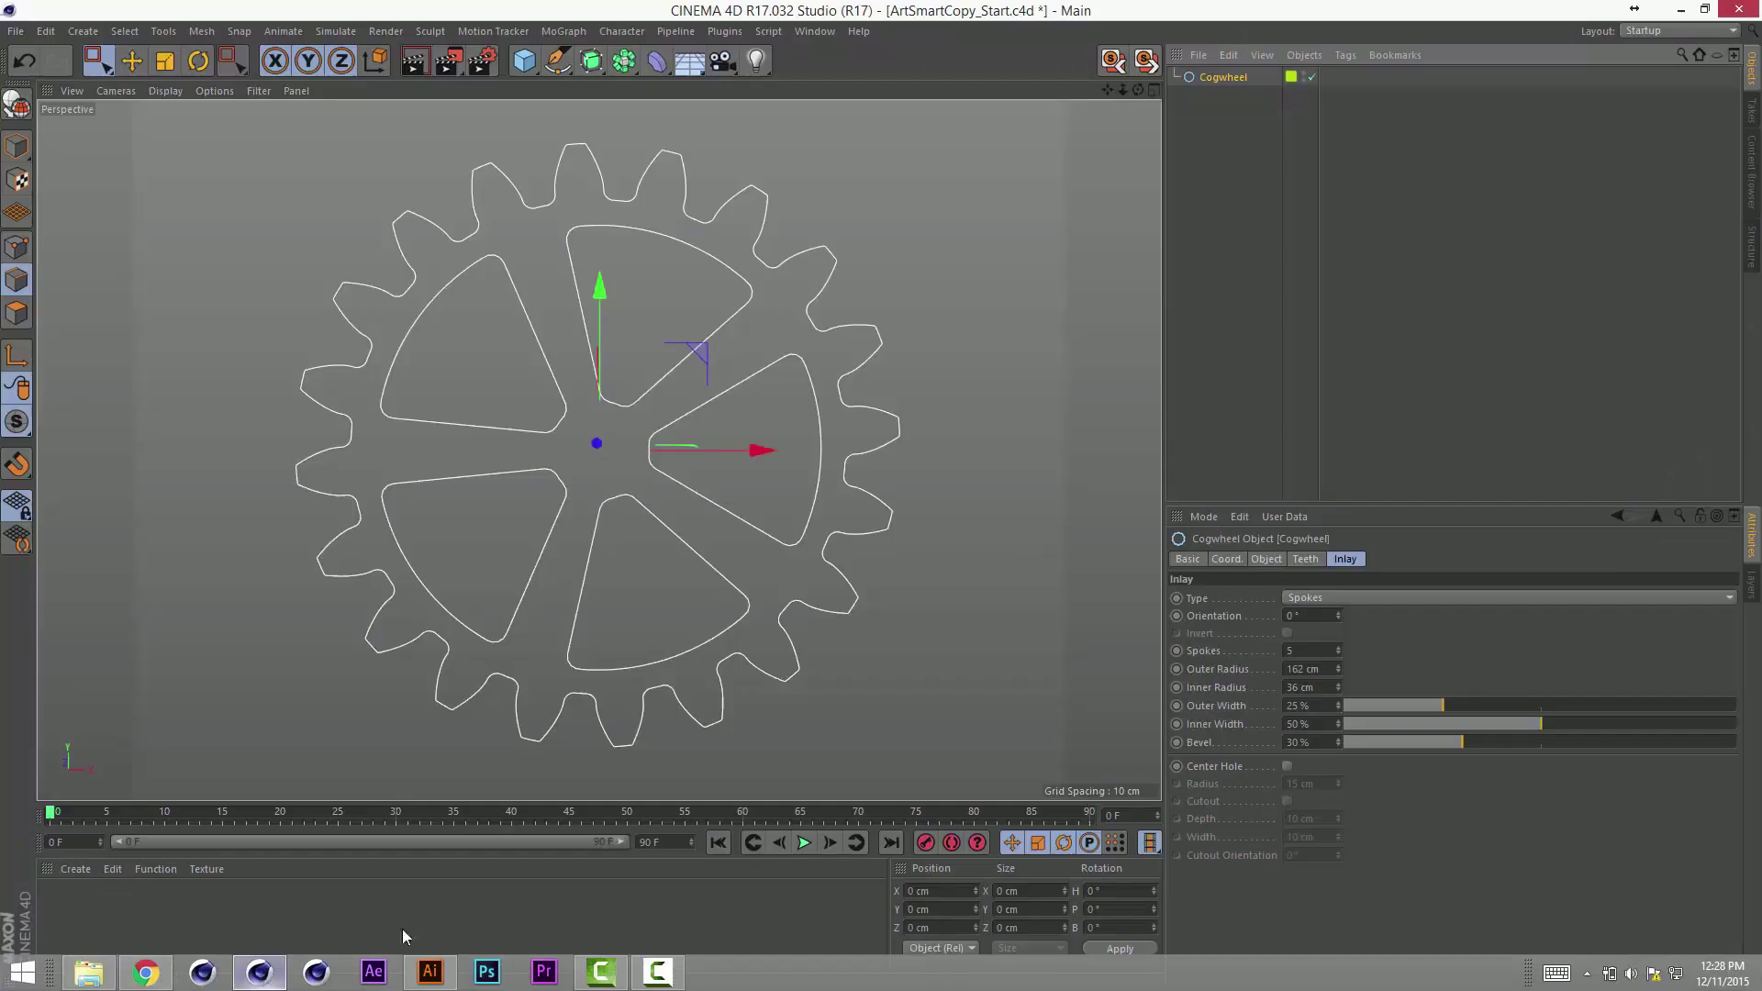
{"action": "left_click", "coordinate": [1147, 59]}
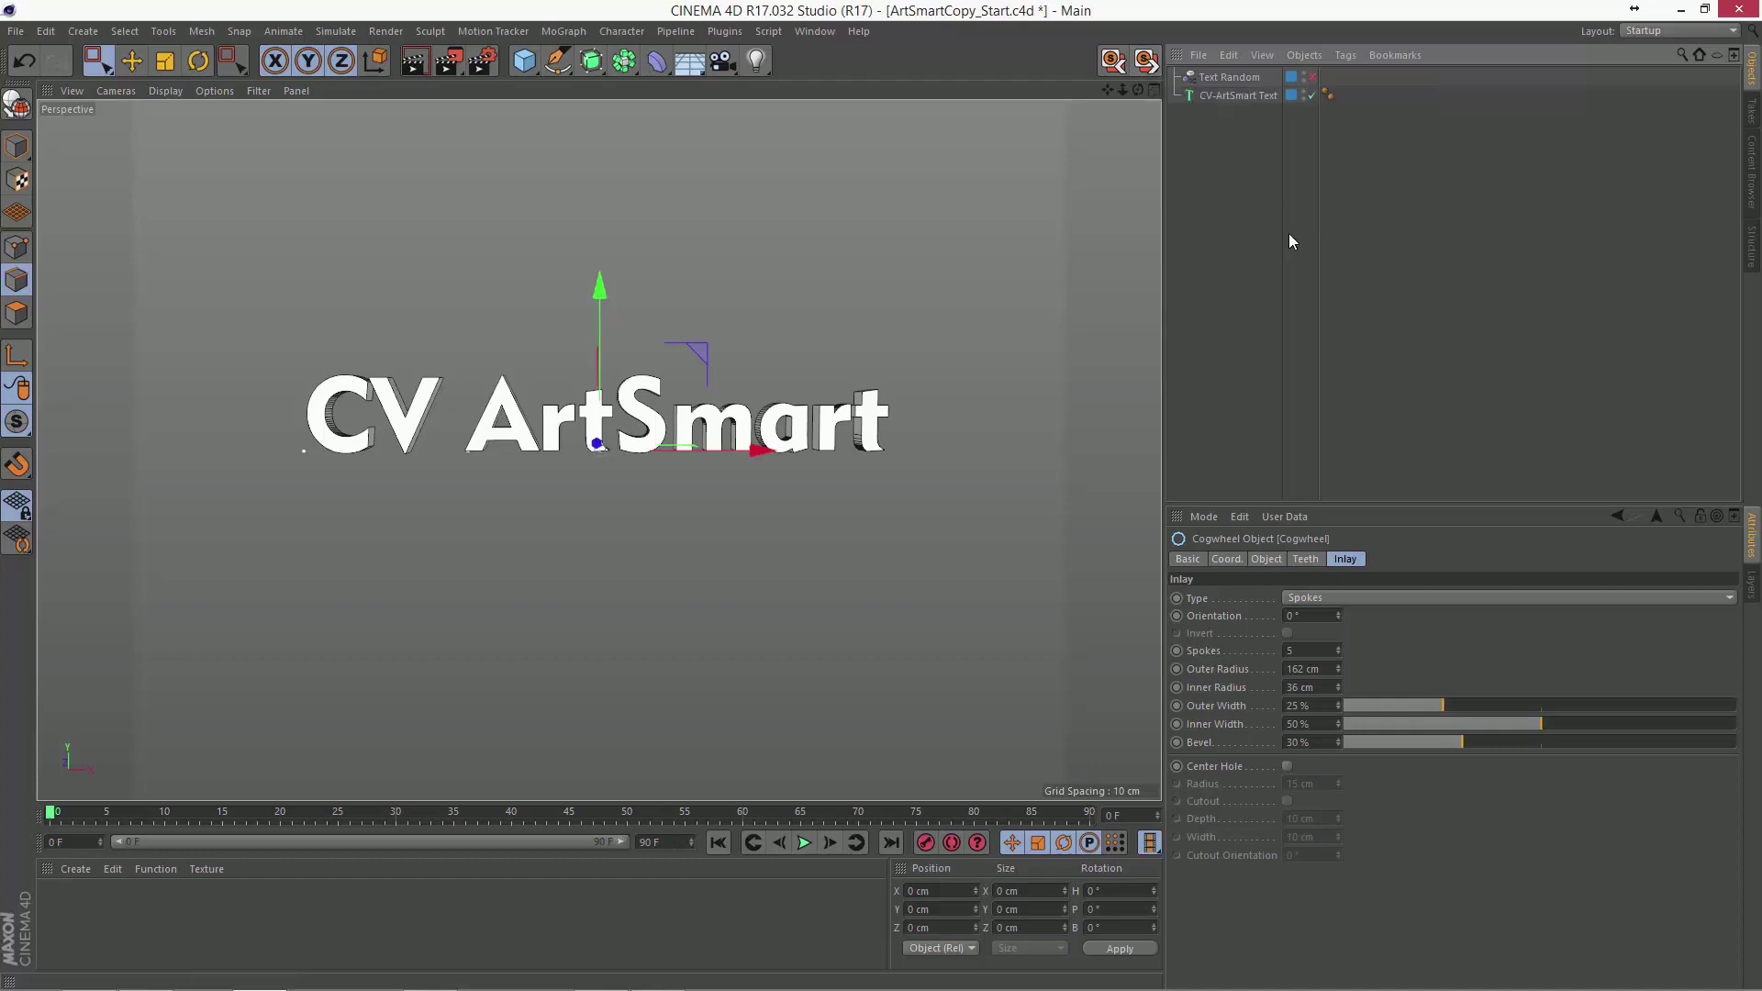
{"action": "left_click", "coordinate": [1238, 96]}
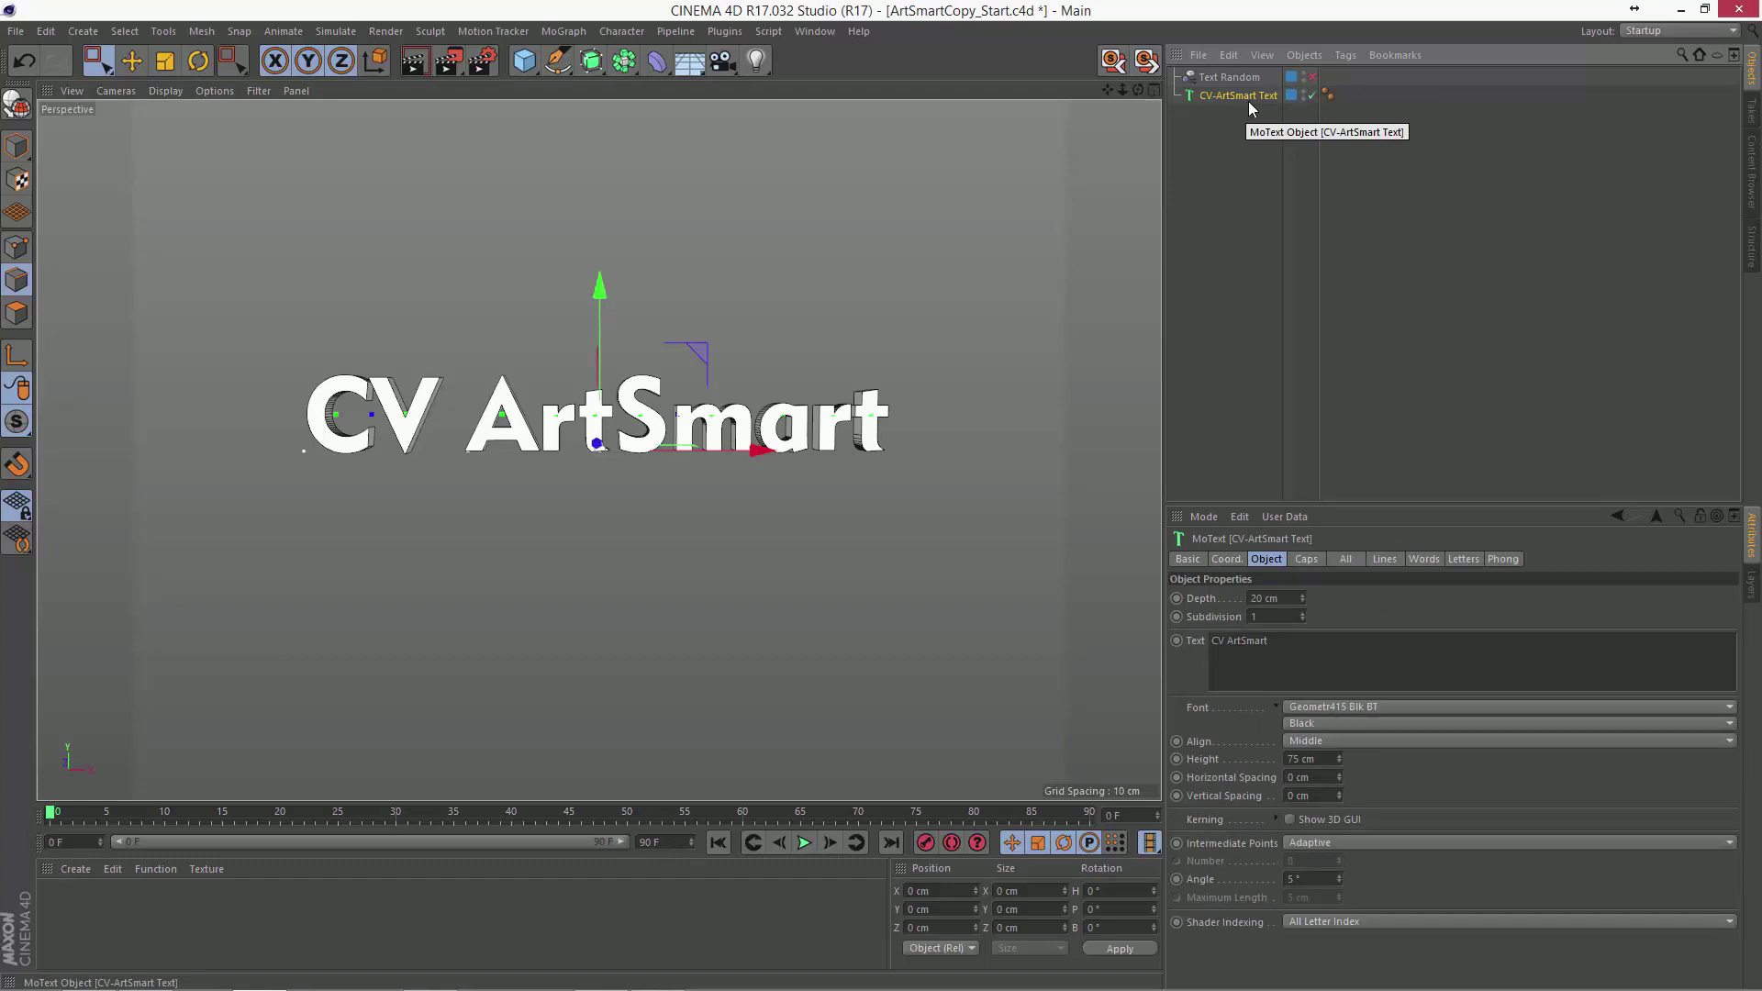
{"action": "left_click", "coordinate": [1311, 78]}
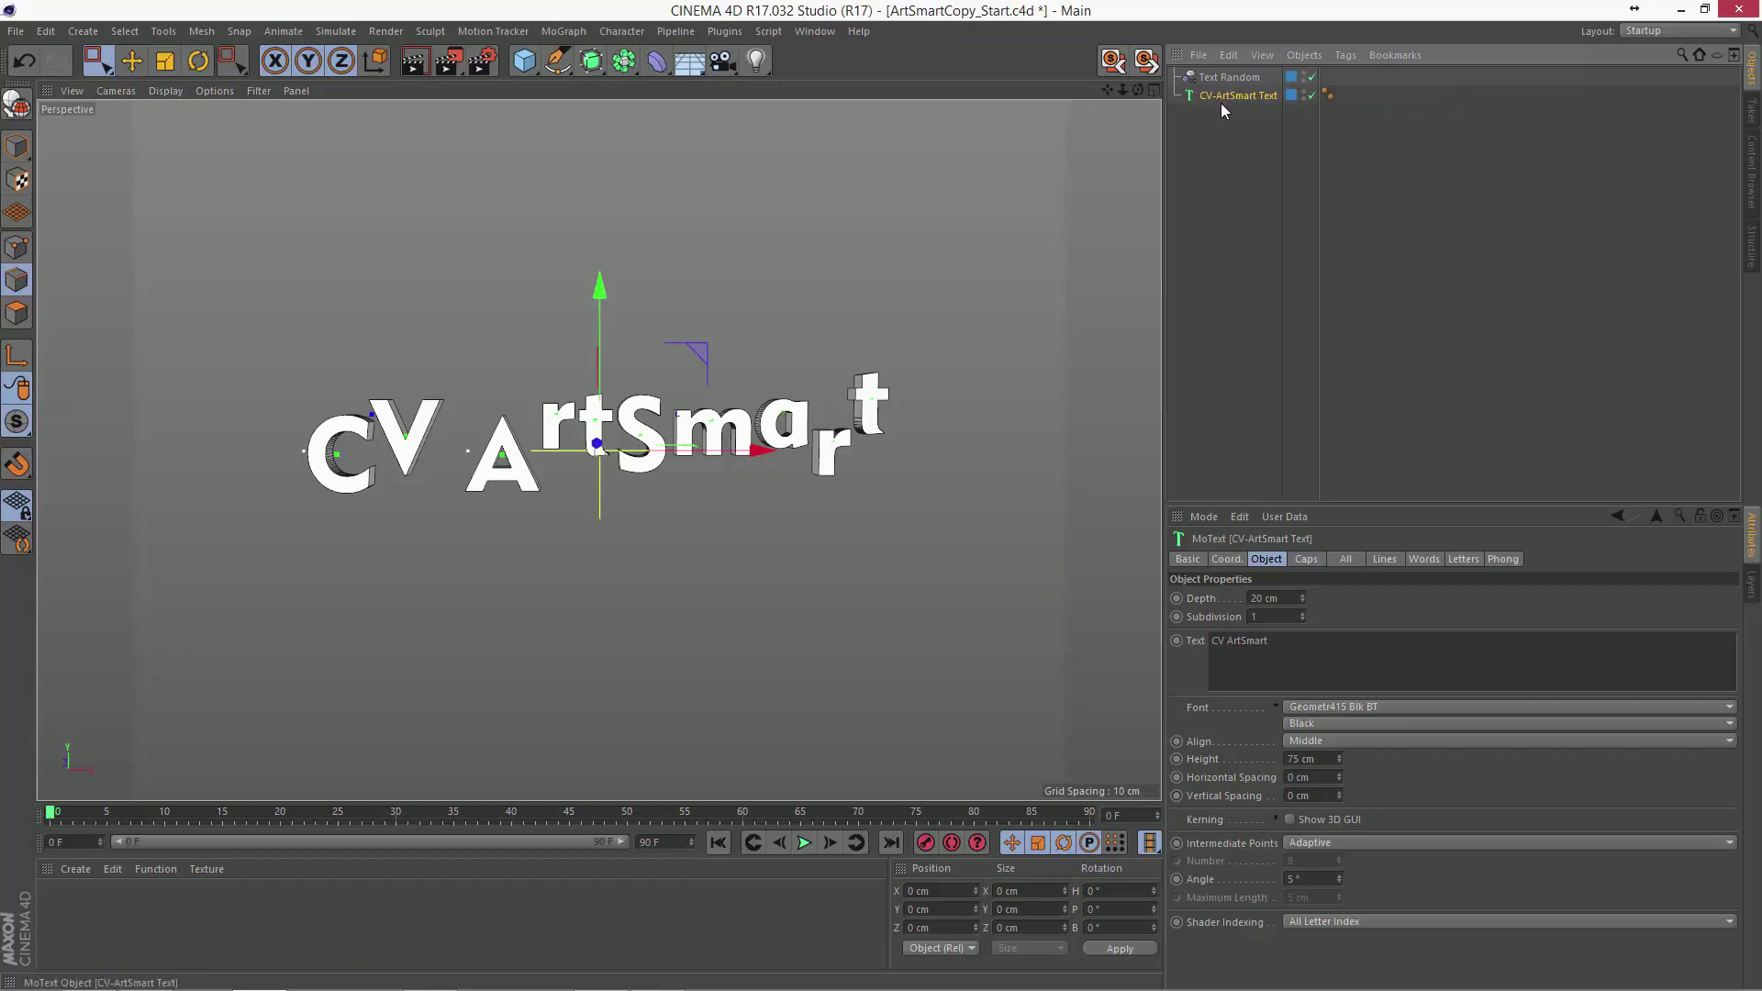
Step: Copy the scattered text via Execute Last Plugin, paste into Illustrator, then delete it
{"action": "left_click", "coordinate": [723, 31]}
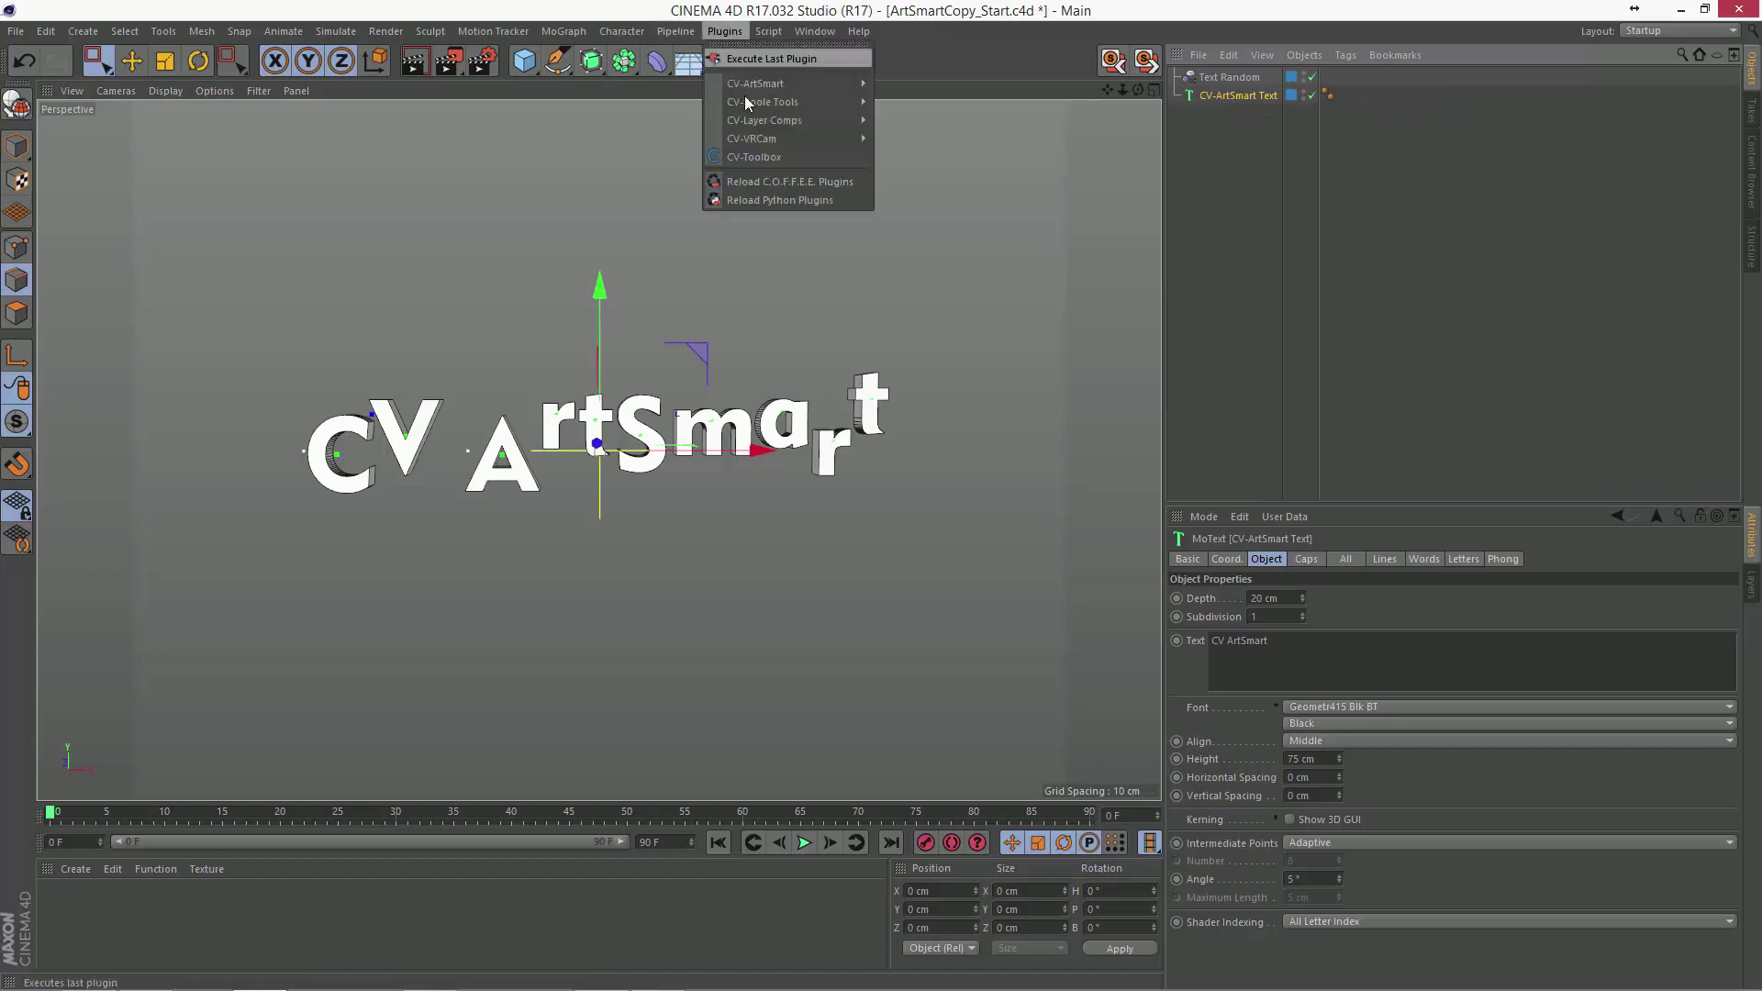
{"action": "left_click", "coordinate": [944, 87]}
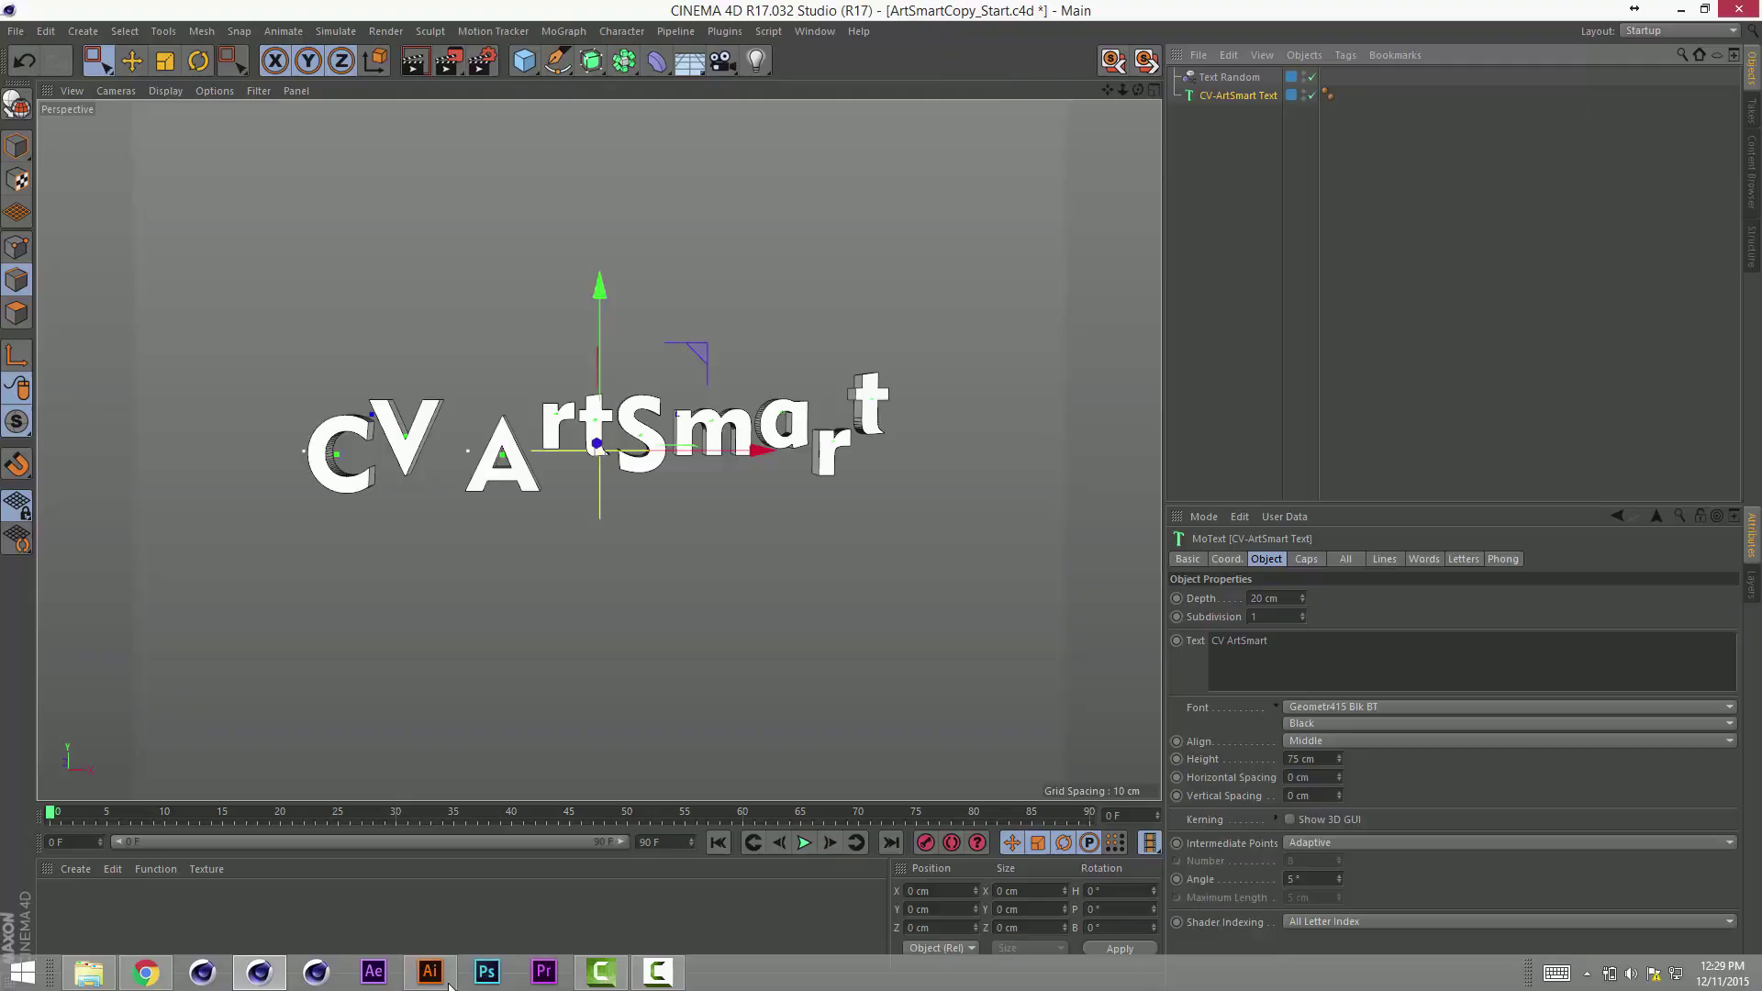
{"action": "left_click", "coordinate": [431, 982]}
{"action": "key", "text": "ctrl+v"}
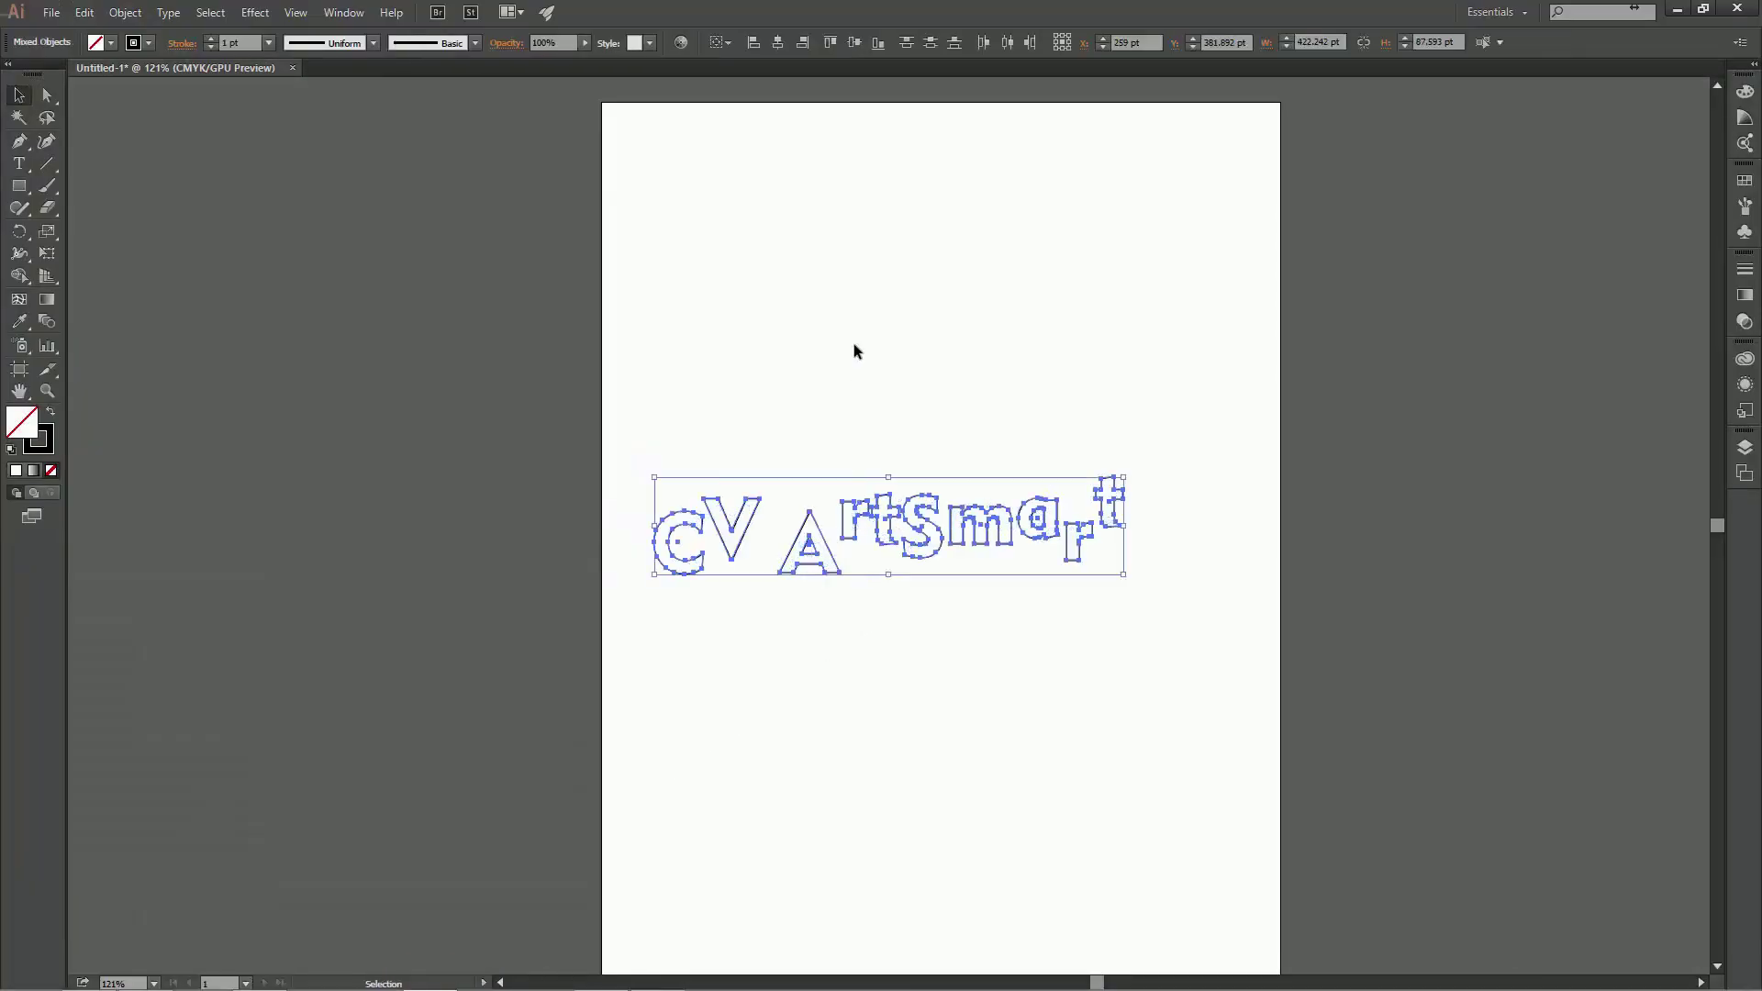
{"action": "left_click", "coordinate": [1197, 947]}
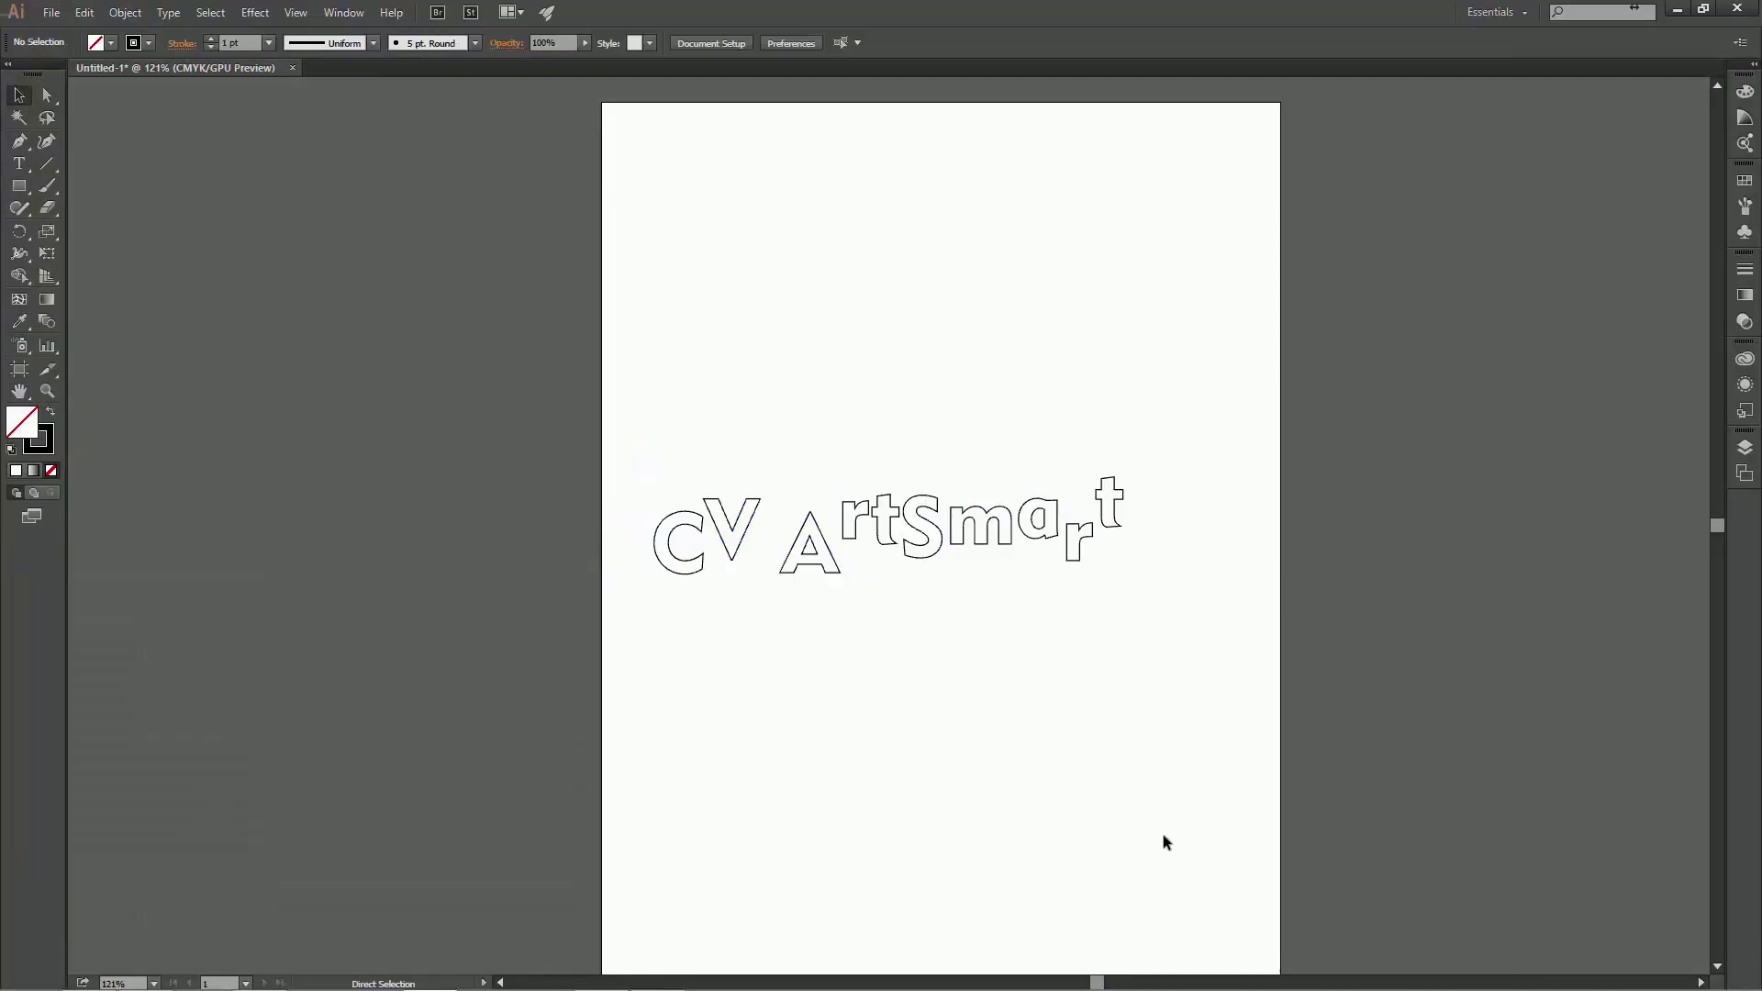
{"action": "key", "text": "ctrl+a"}
{"action": "key", "text": "Delete"}
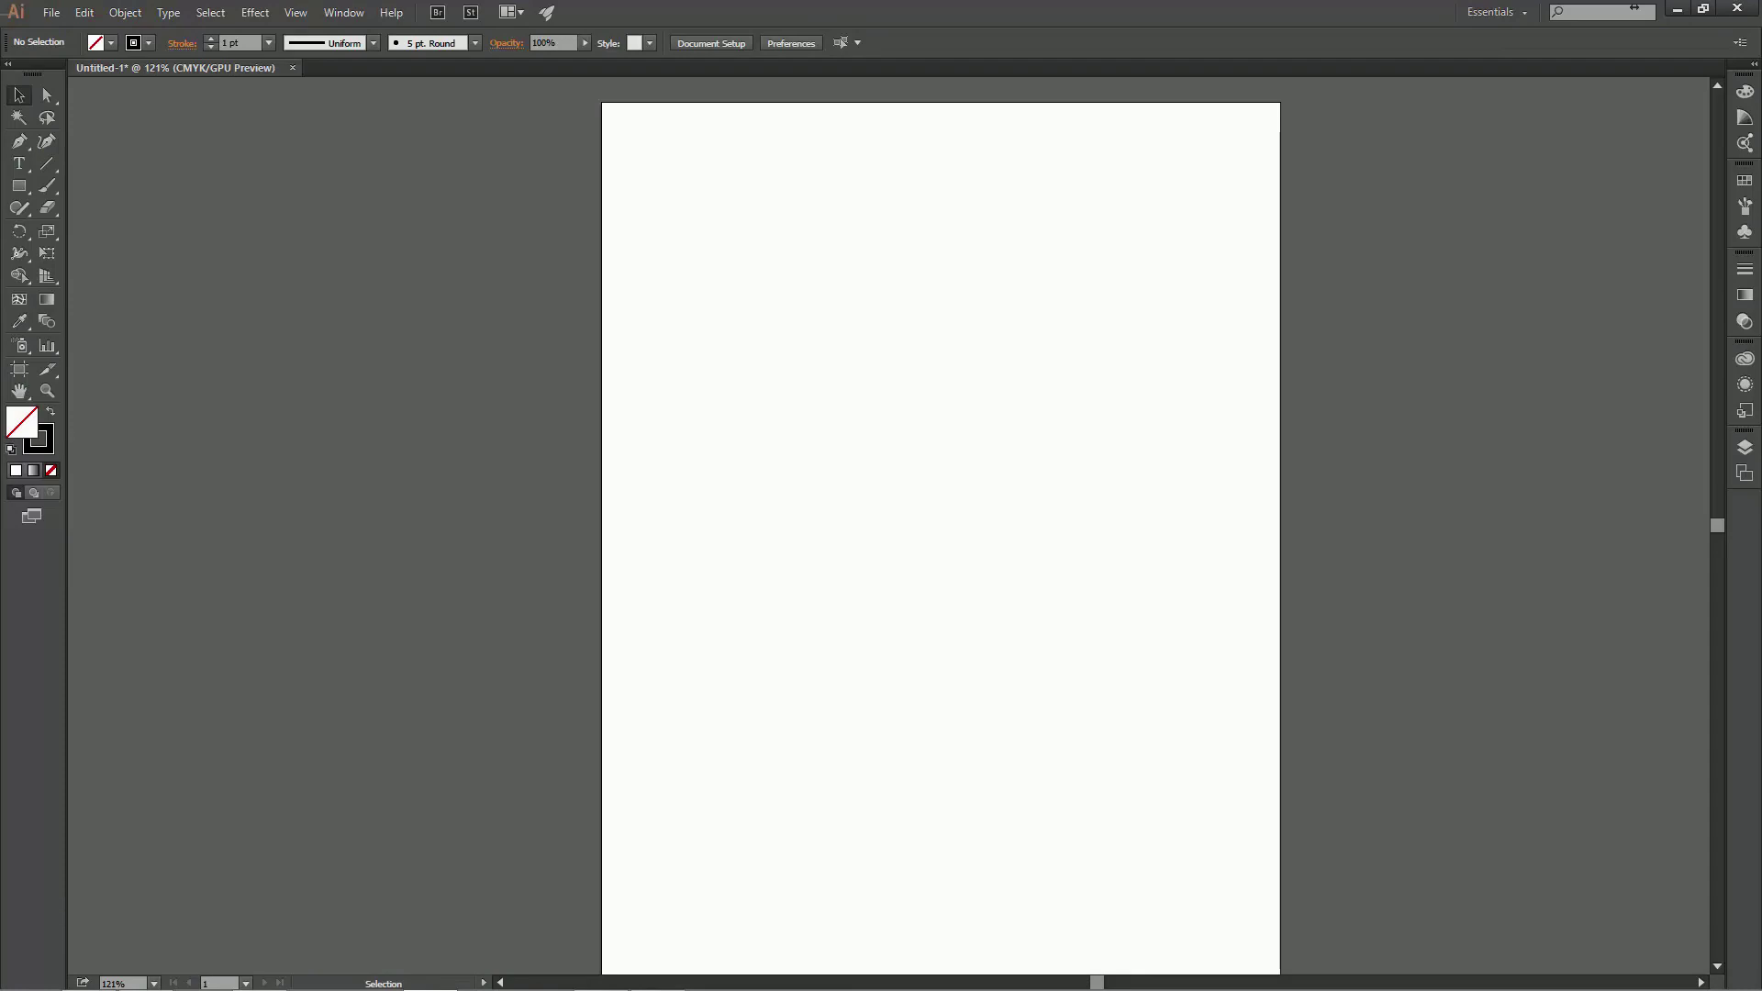
Step: Solo the hexagon grid, enable Hexagons Random, and copy it with CV-ArtSmart Copy
{"action": "left_click", "coordinate": [260, 982]}
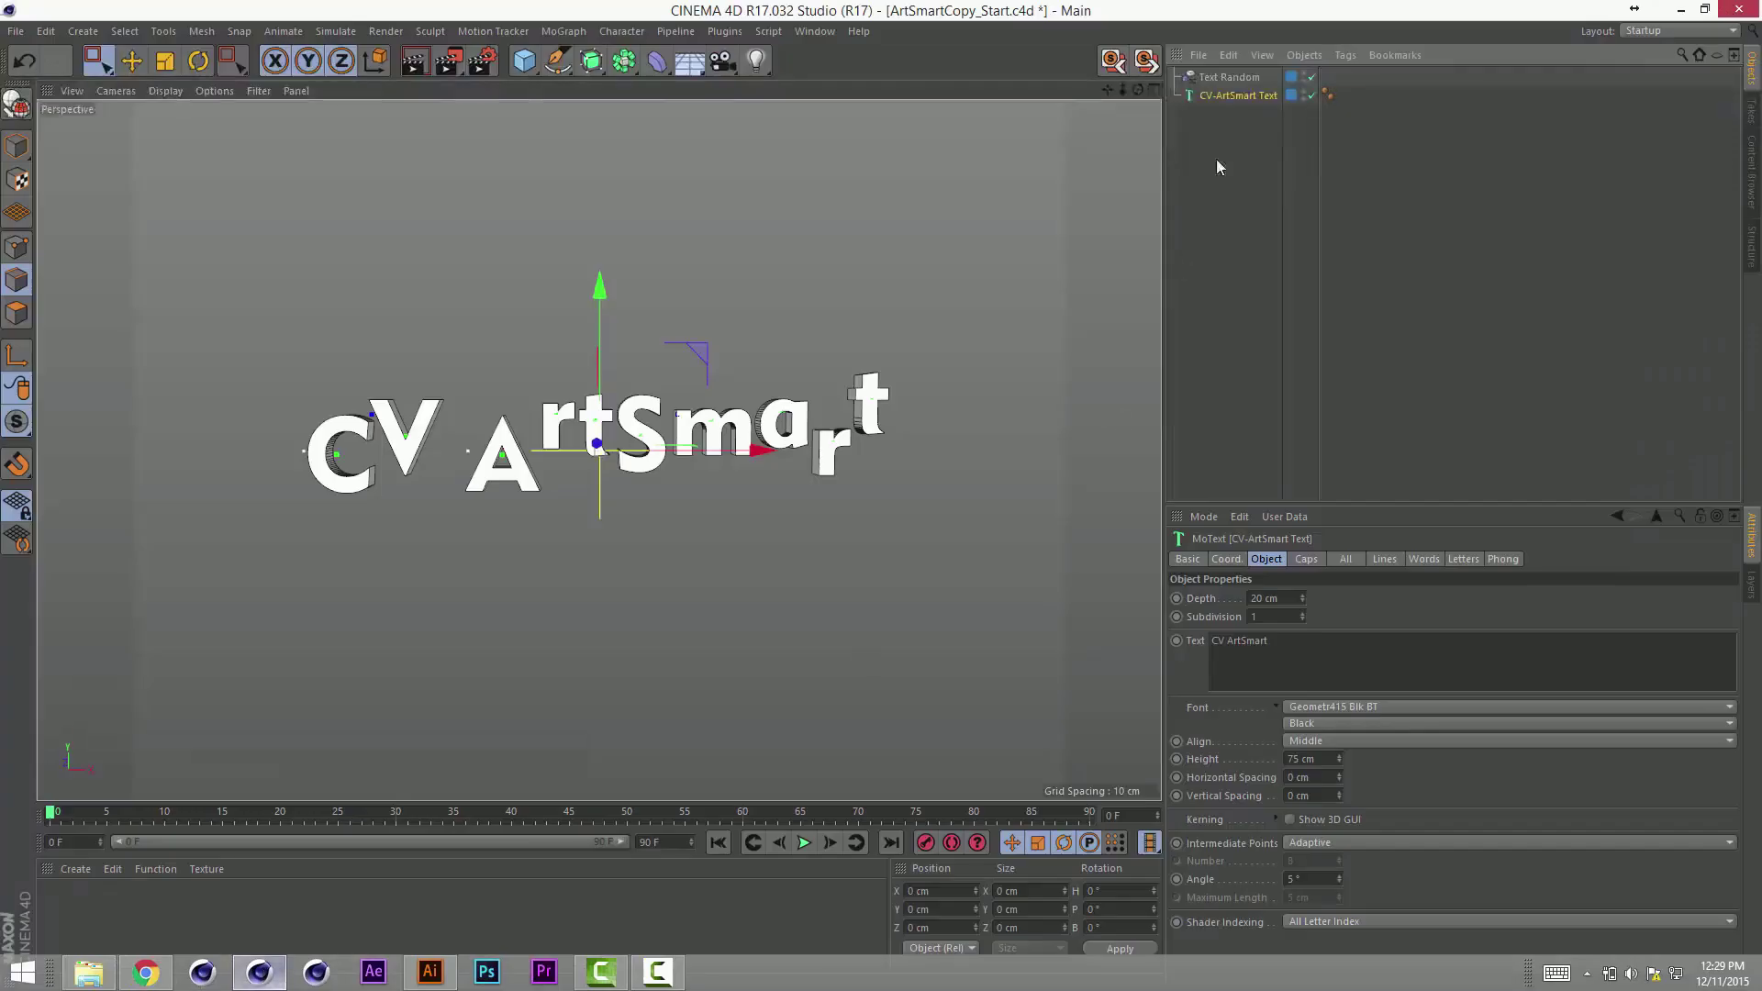
{"action": "left_click", "coordinate": [1145, 59]}
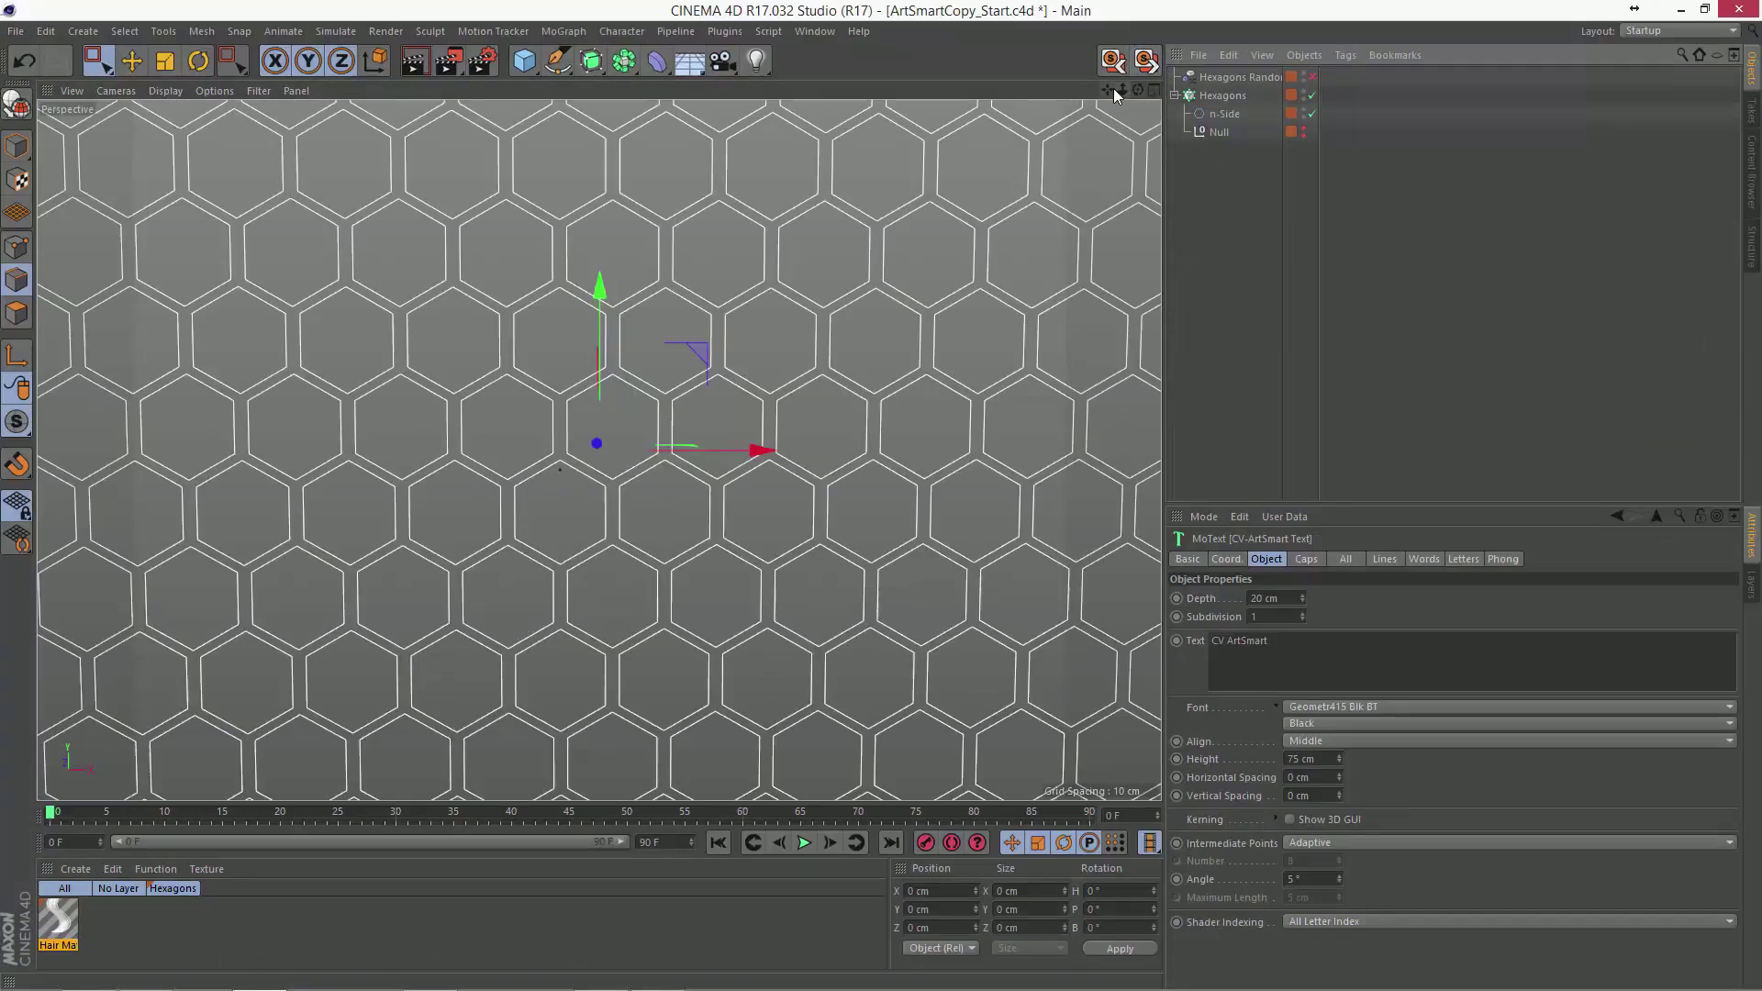
{"action": "left_click_drag", "start_coordinate": [1113, 88], "coordinate": [1046, 89]}
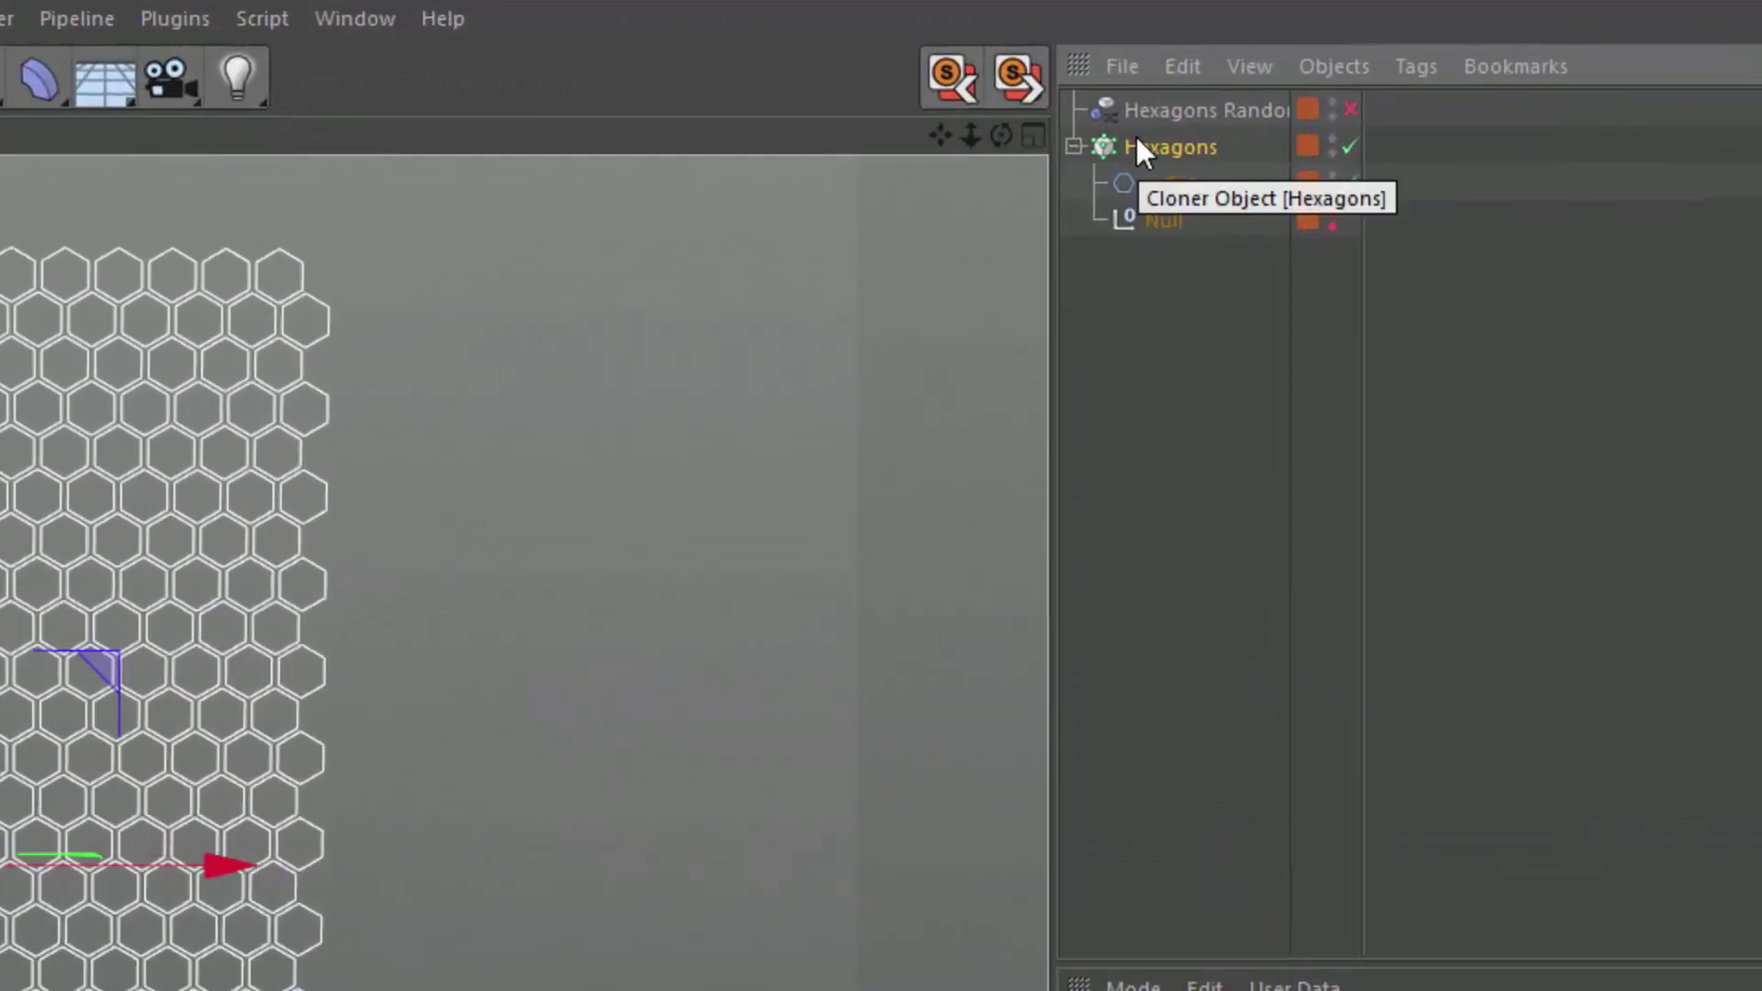
{"action": "left_click", "coordinate": [1350, 110]}
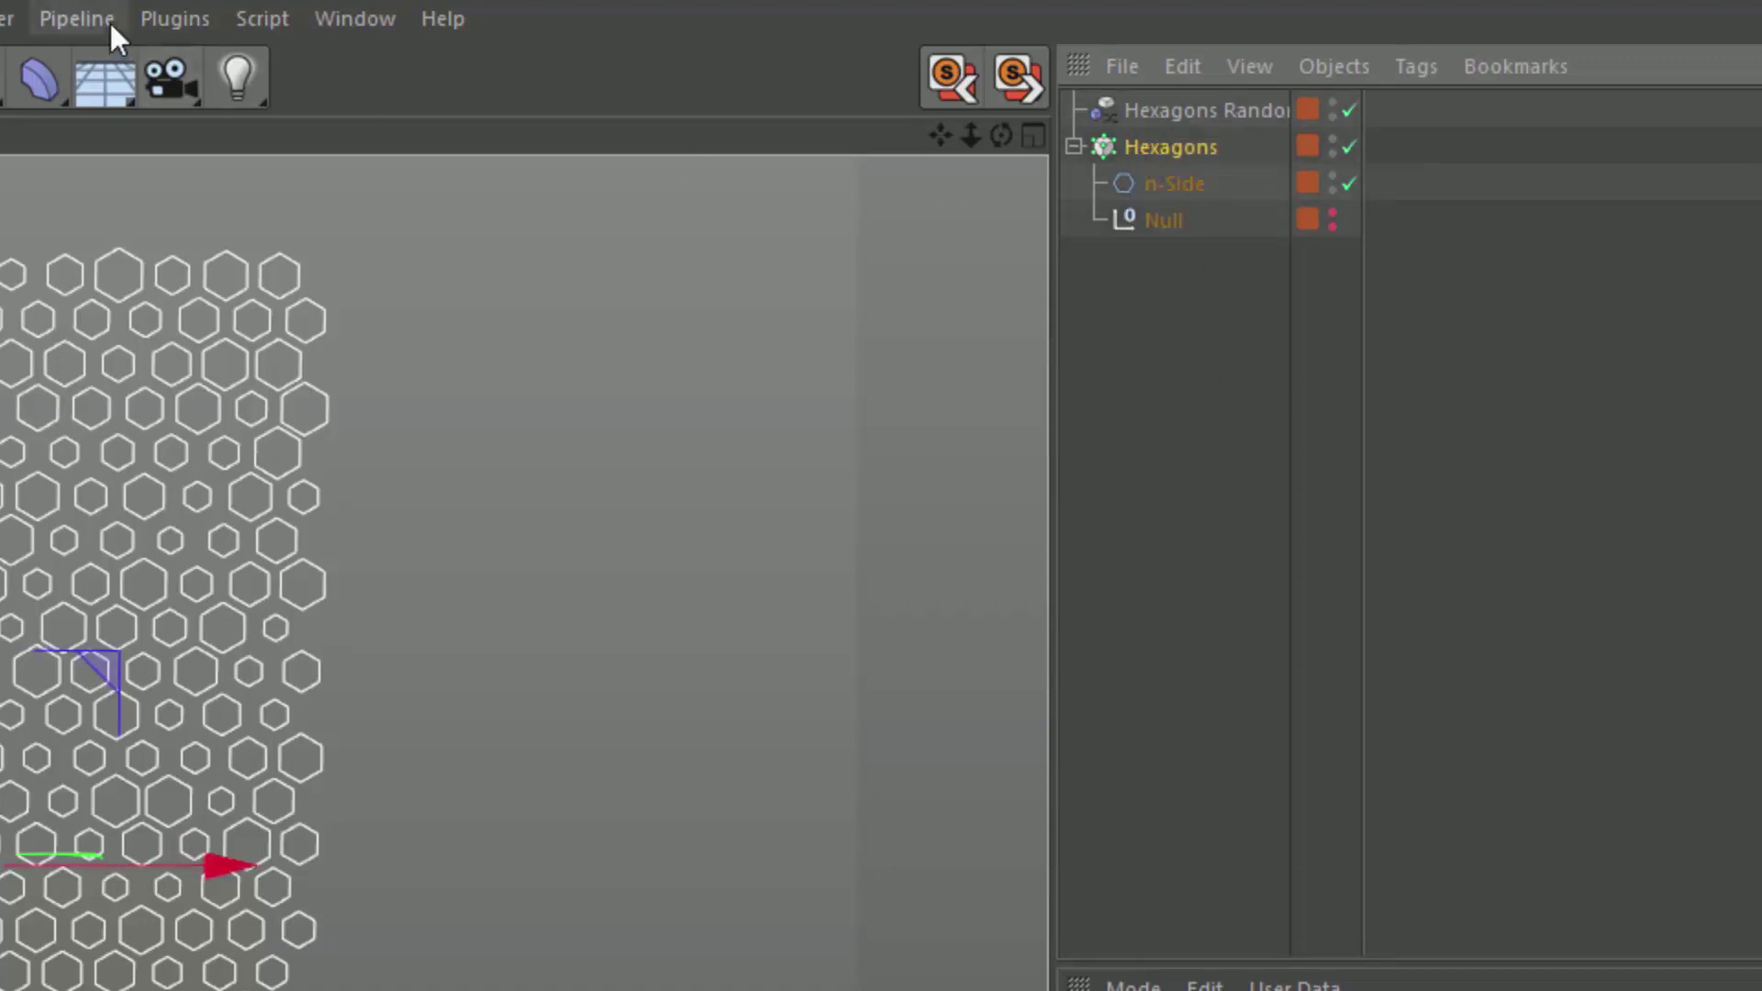
{"action": "left_click", "coordinate": [174, 17]}
{"action": "mouse_move", "coordinate": [236, 122]}
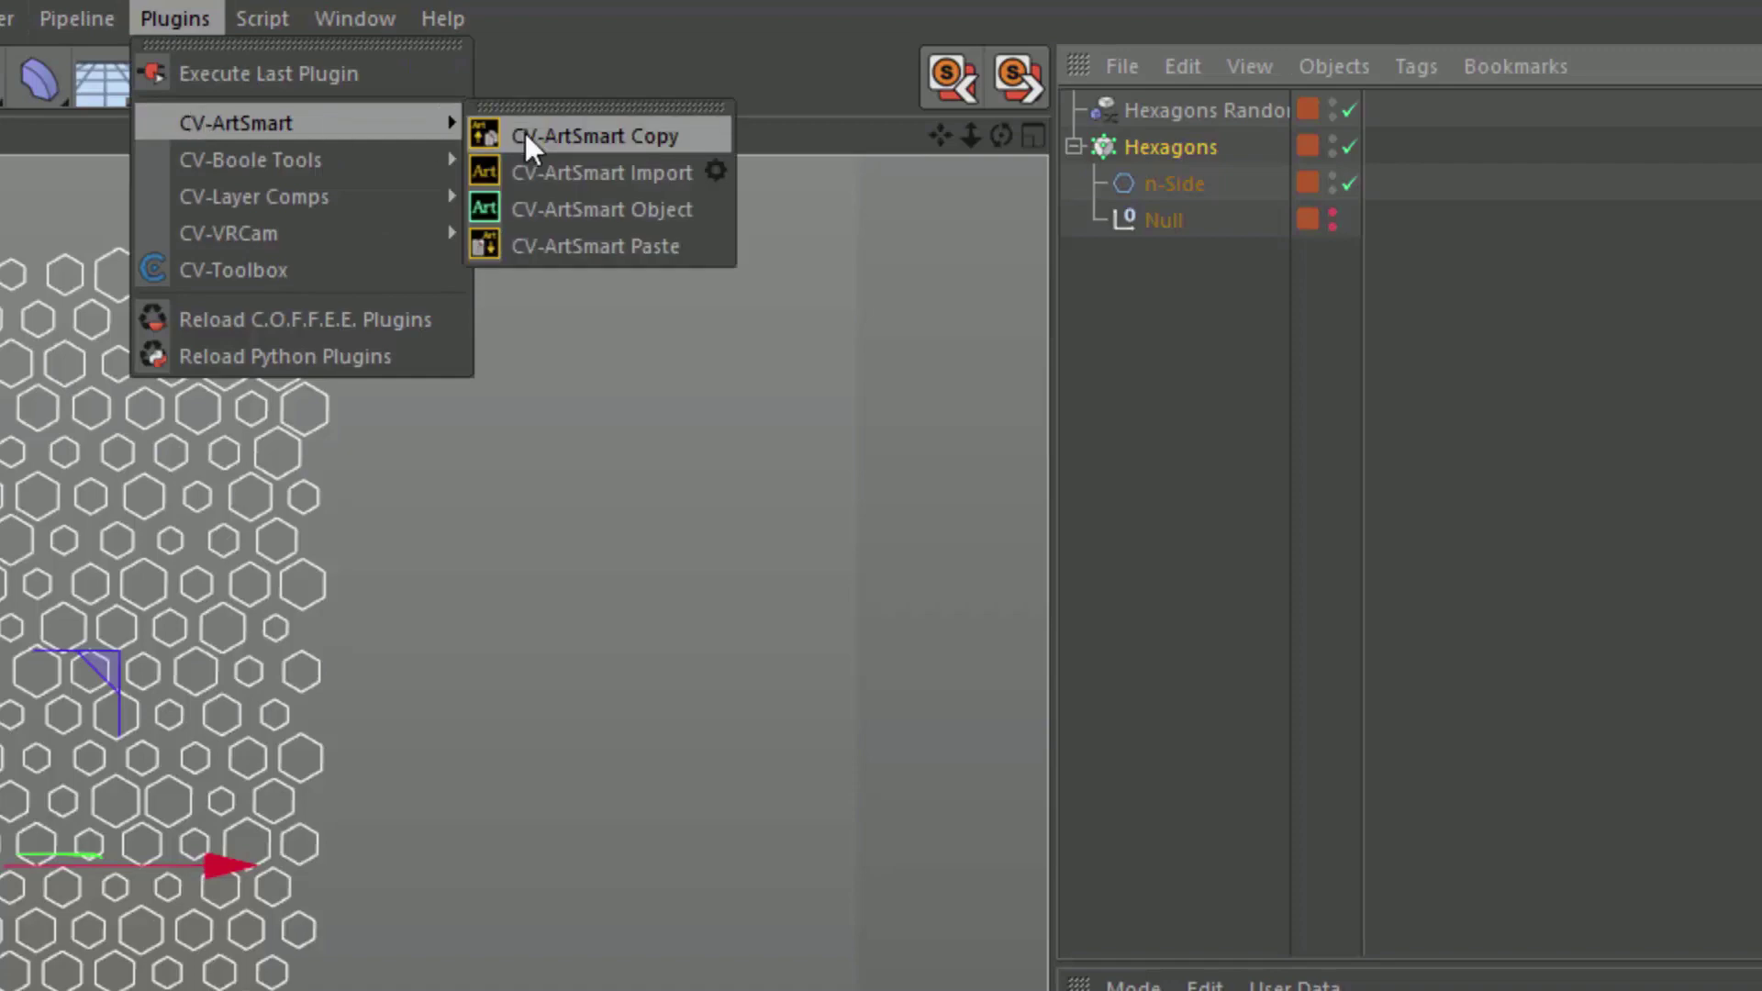
{"action": "left_click", "coordinate": [525, 133]}
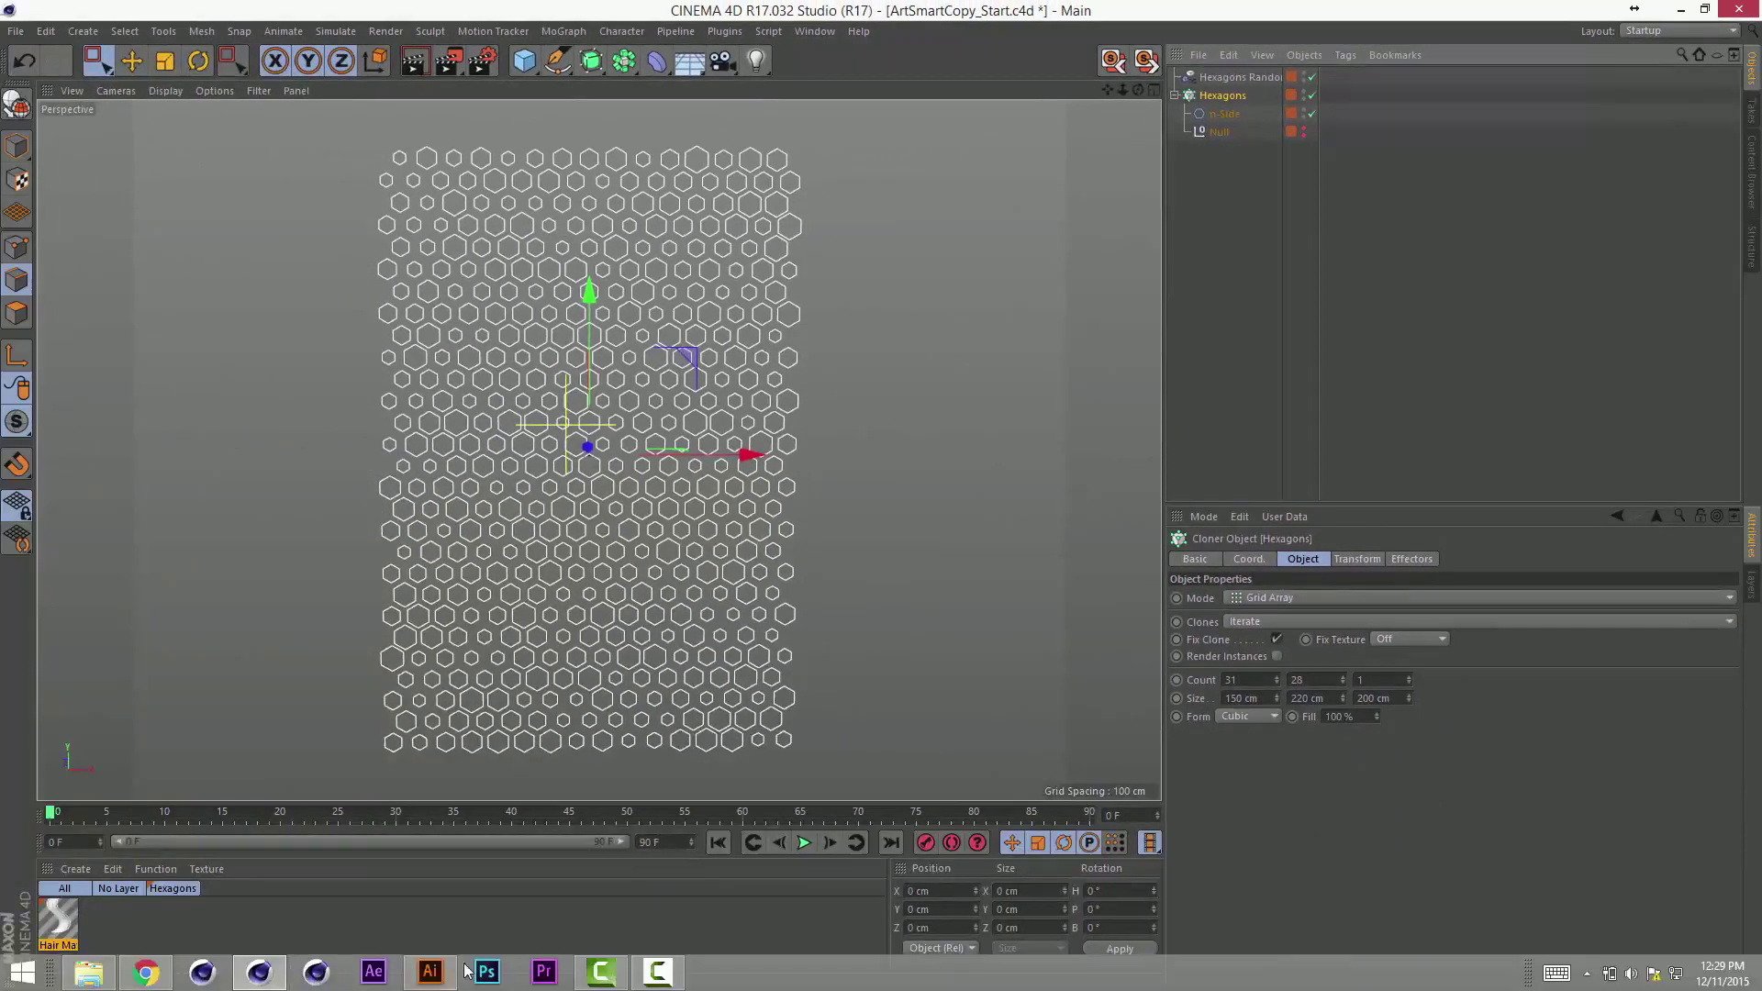
Step: Paste the hexagon grid onto the Illustrator artboard
{"action": "left_click", "coordinate": [441, 971]}
{"action": "key", "text": "ctrl+v"}
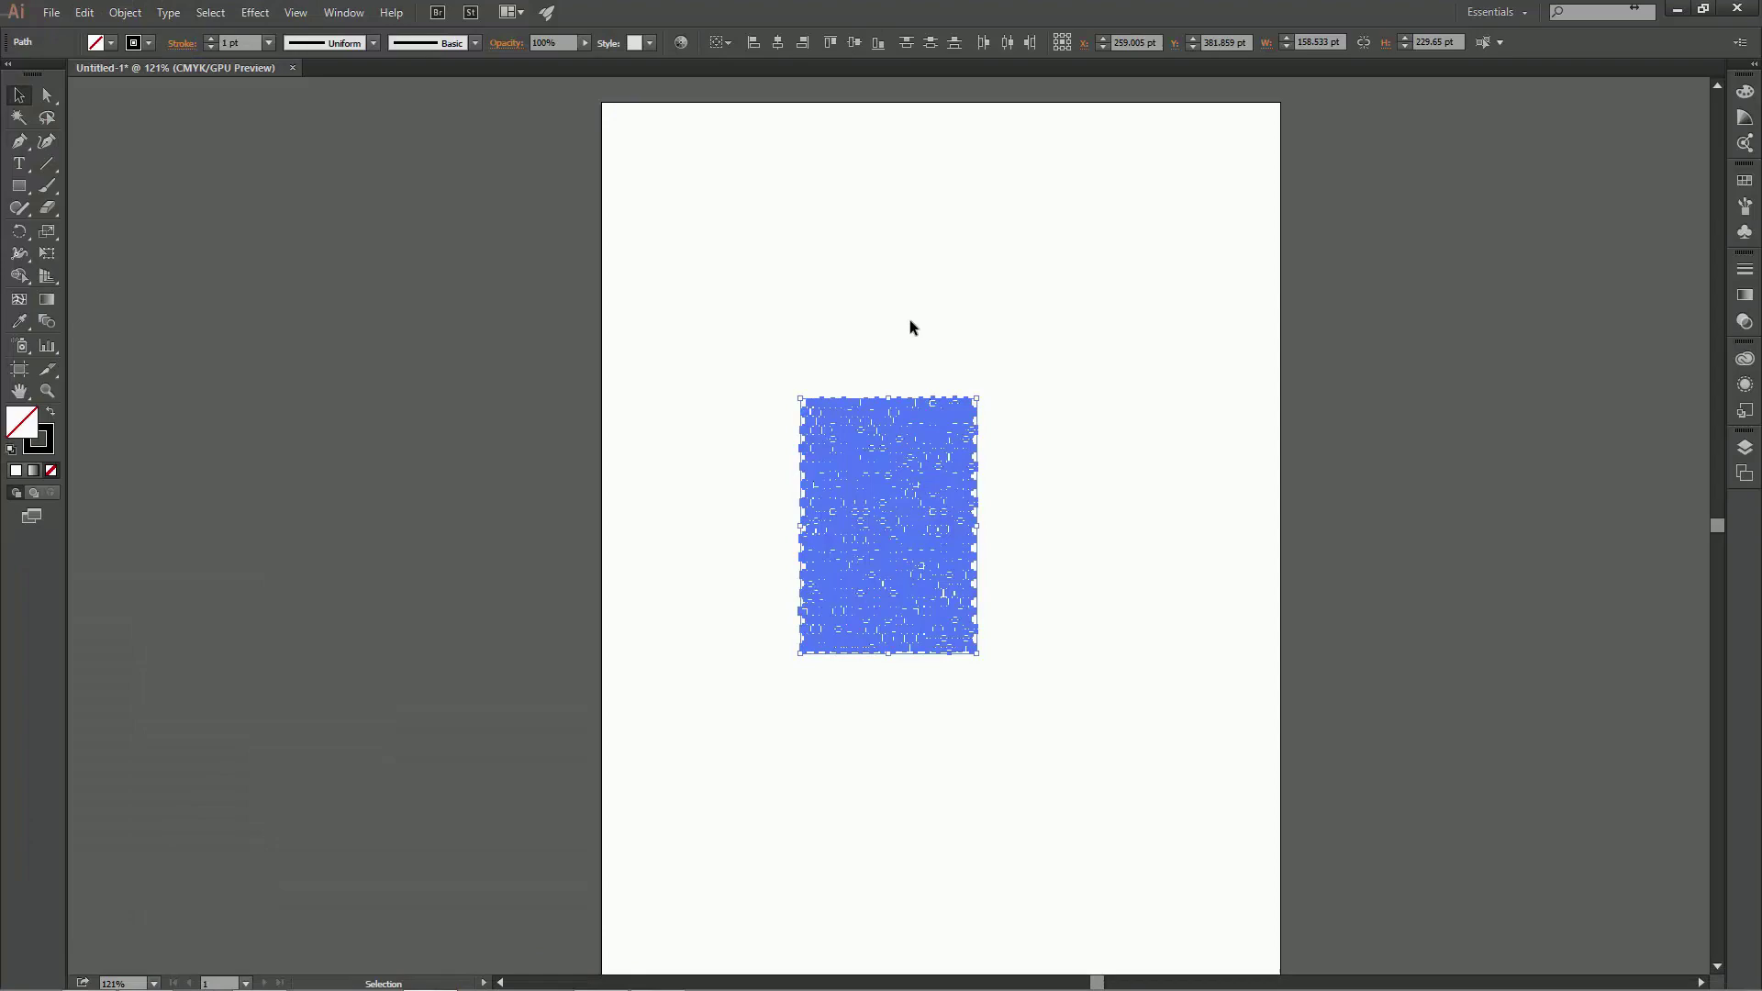
{"action": "left_click", "coordinate": [910, 319]}
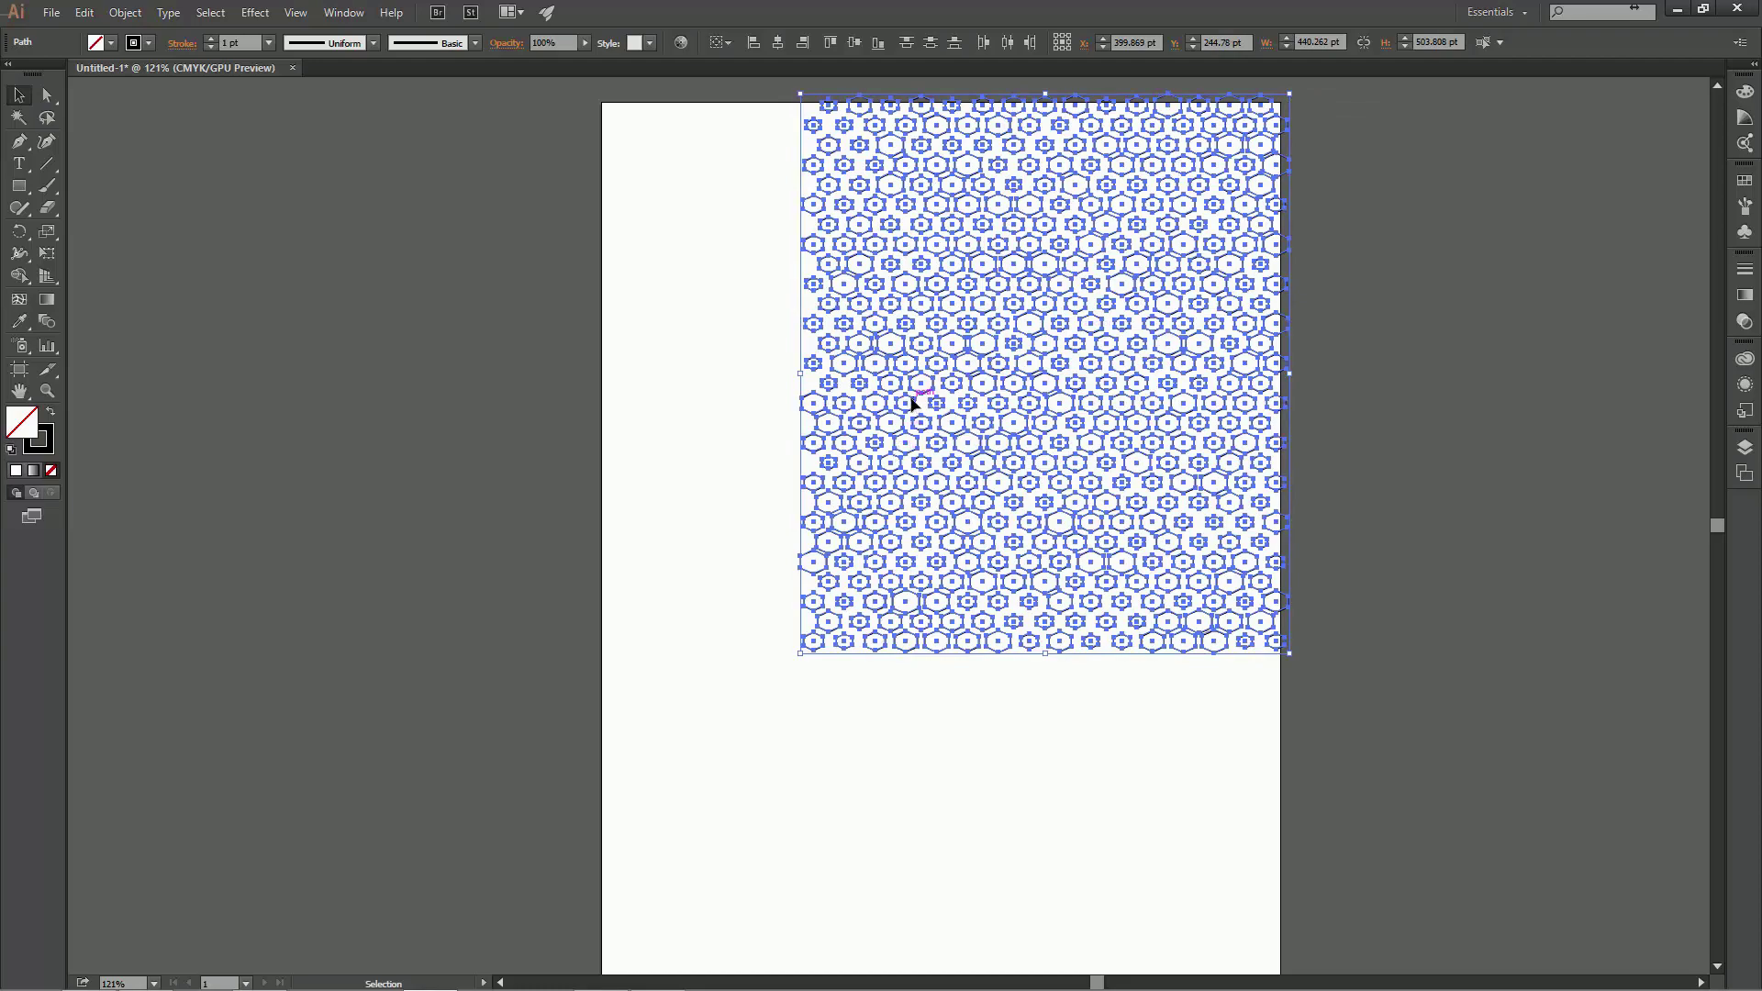
Step: Move the hexagon grid lower on the page, then delete it
{"action": "mouse_move", "coordinate": [927, 399]}
{"action": "left_mouse_down"}
{"action": "mouse_move", "coordinate": [789, 641]}
{"action": "mouse_move", "coordinate": [799, 617]}
{"action": "left_mouse_up"}
{"action": "left_click", "coordinate": [775, 284]}
{"action": "left_click", "coordinate": [832, 699]}
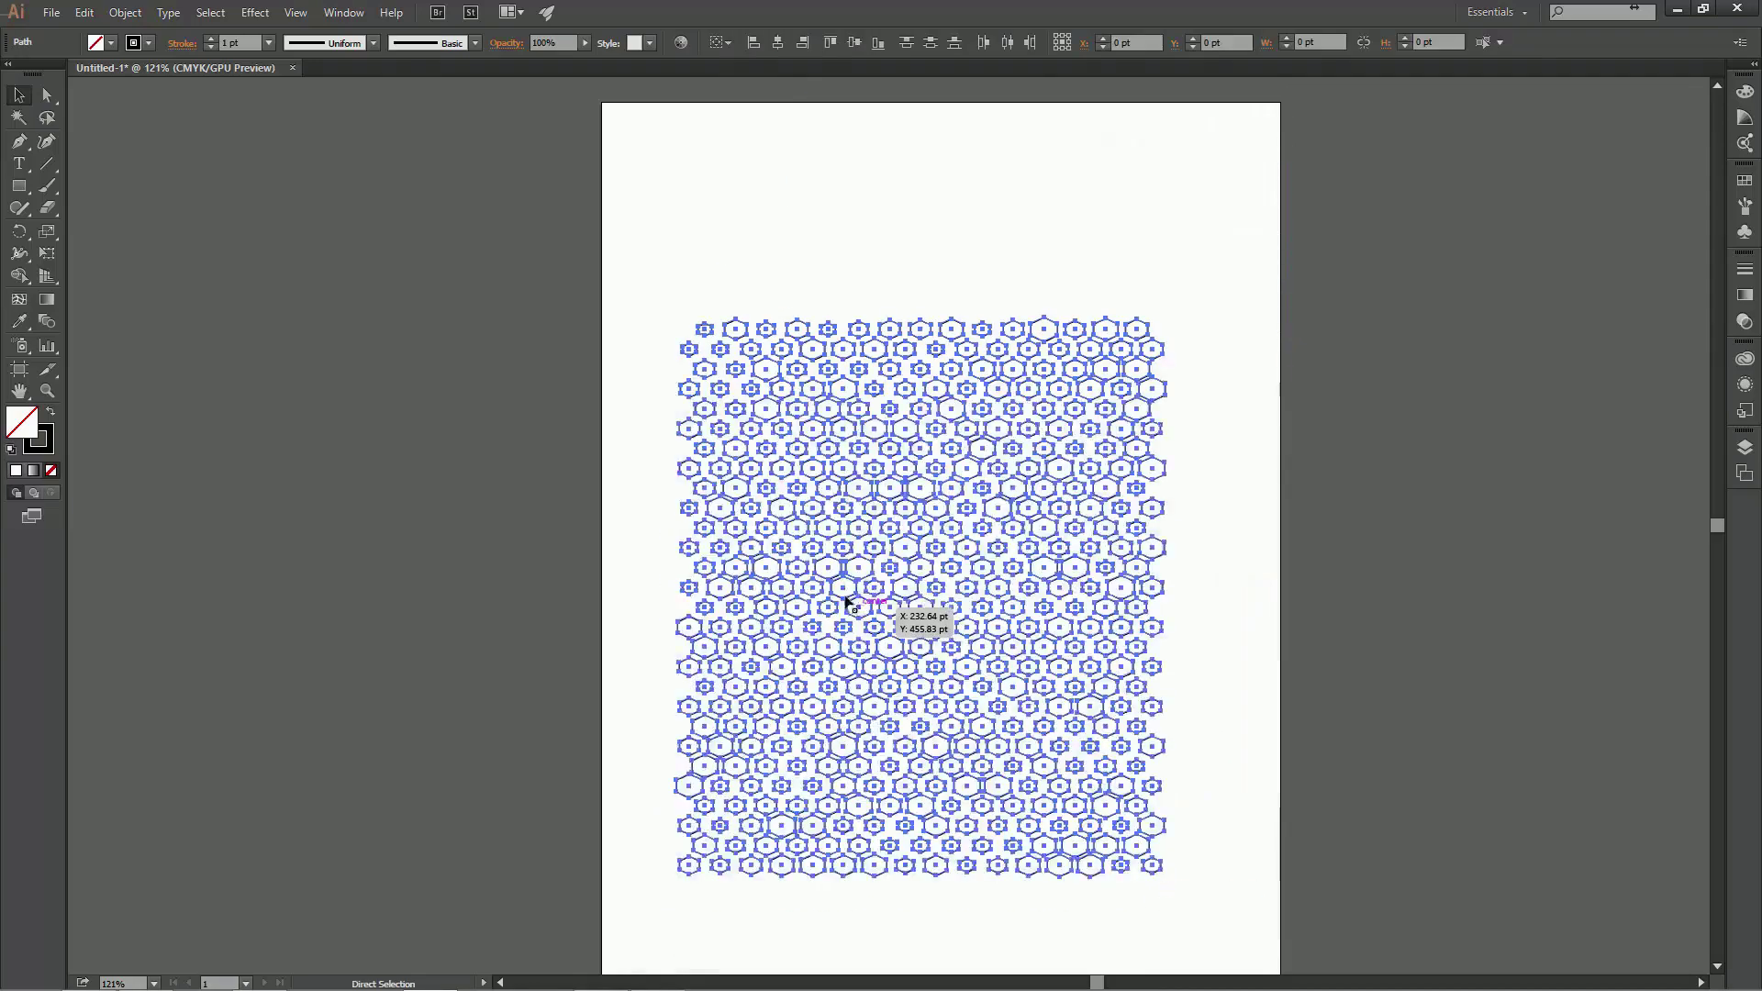
{"action": "key", "text": "Delete"}
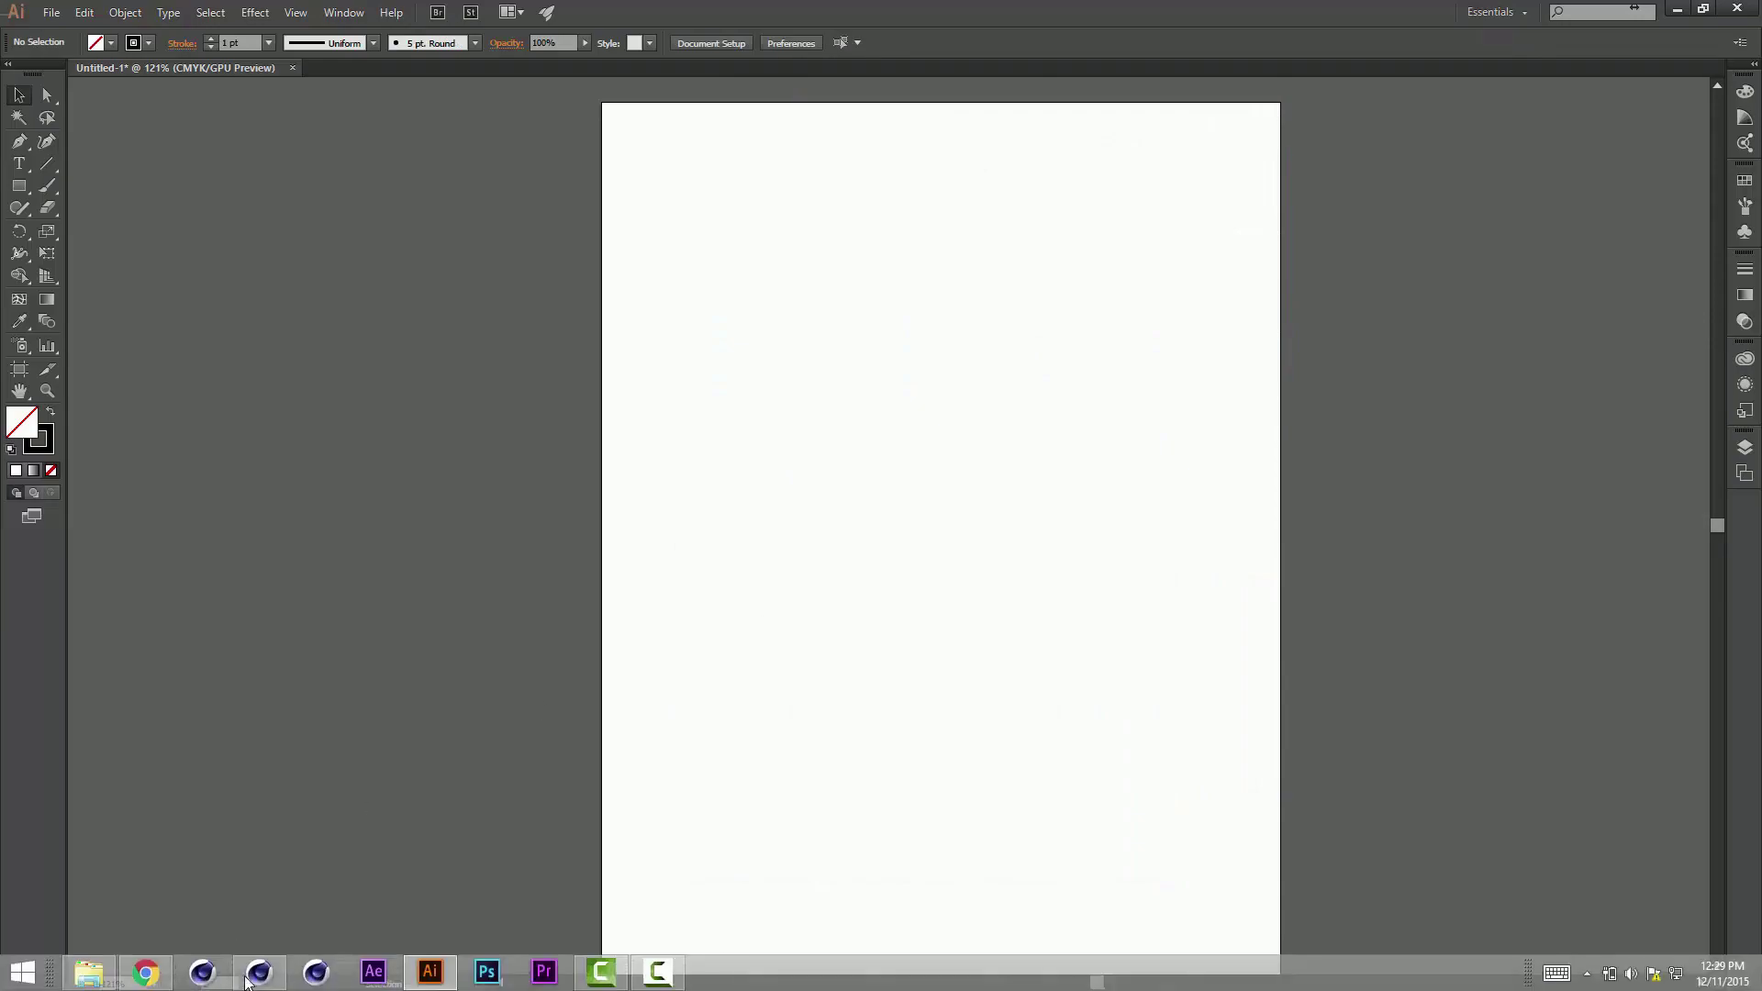
Step: Inspect the Traditional Snowflake's Turtle tab premise and rules
{"action": "left_click", "coordinate": [270, 976]}
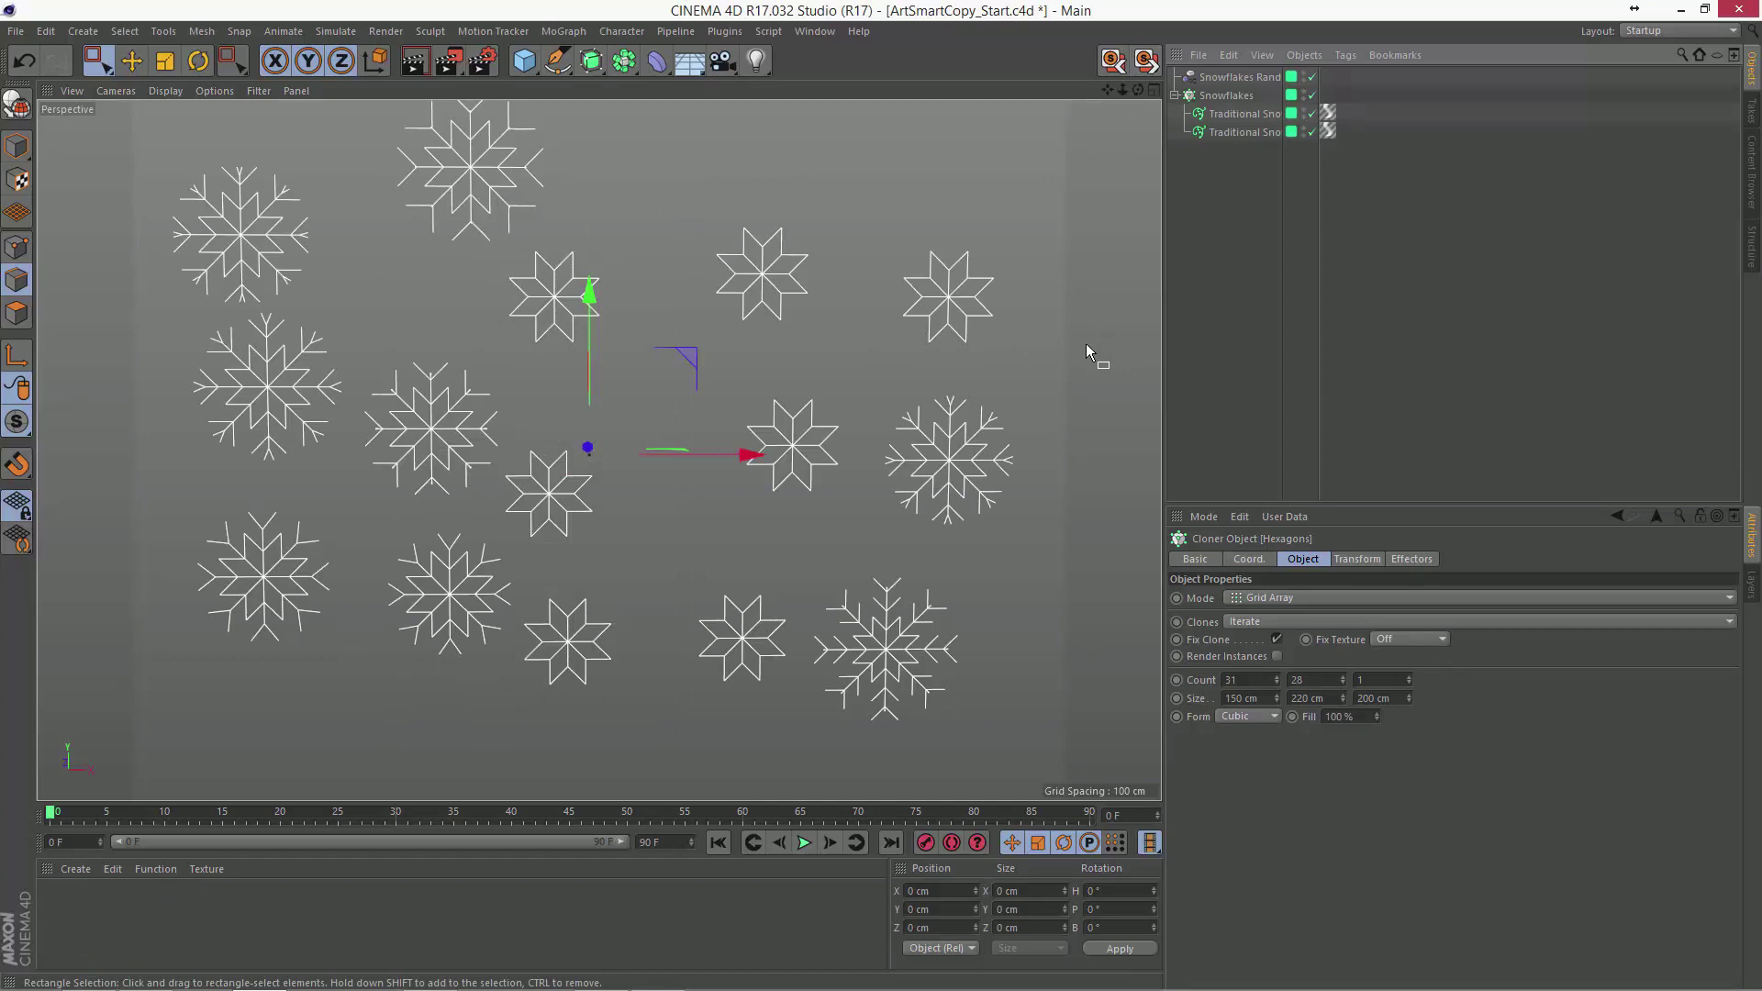
{"action": "left_click", "coordinate": [1245, 114]}
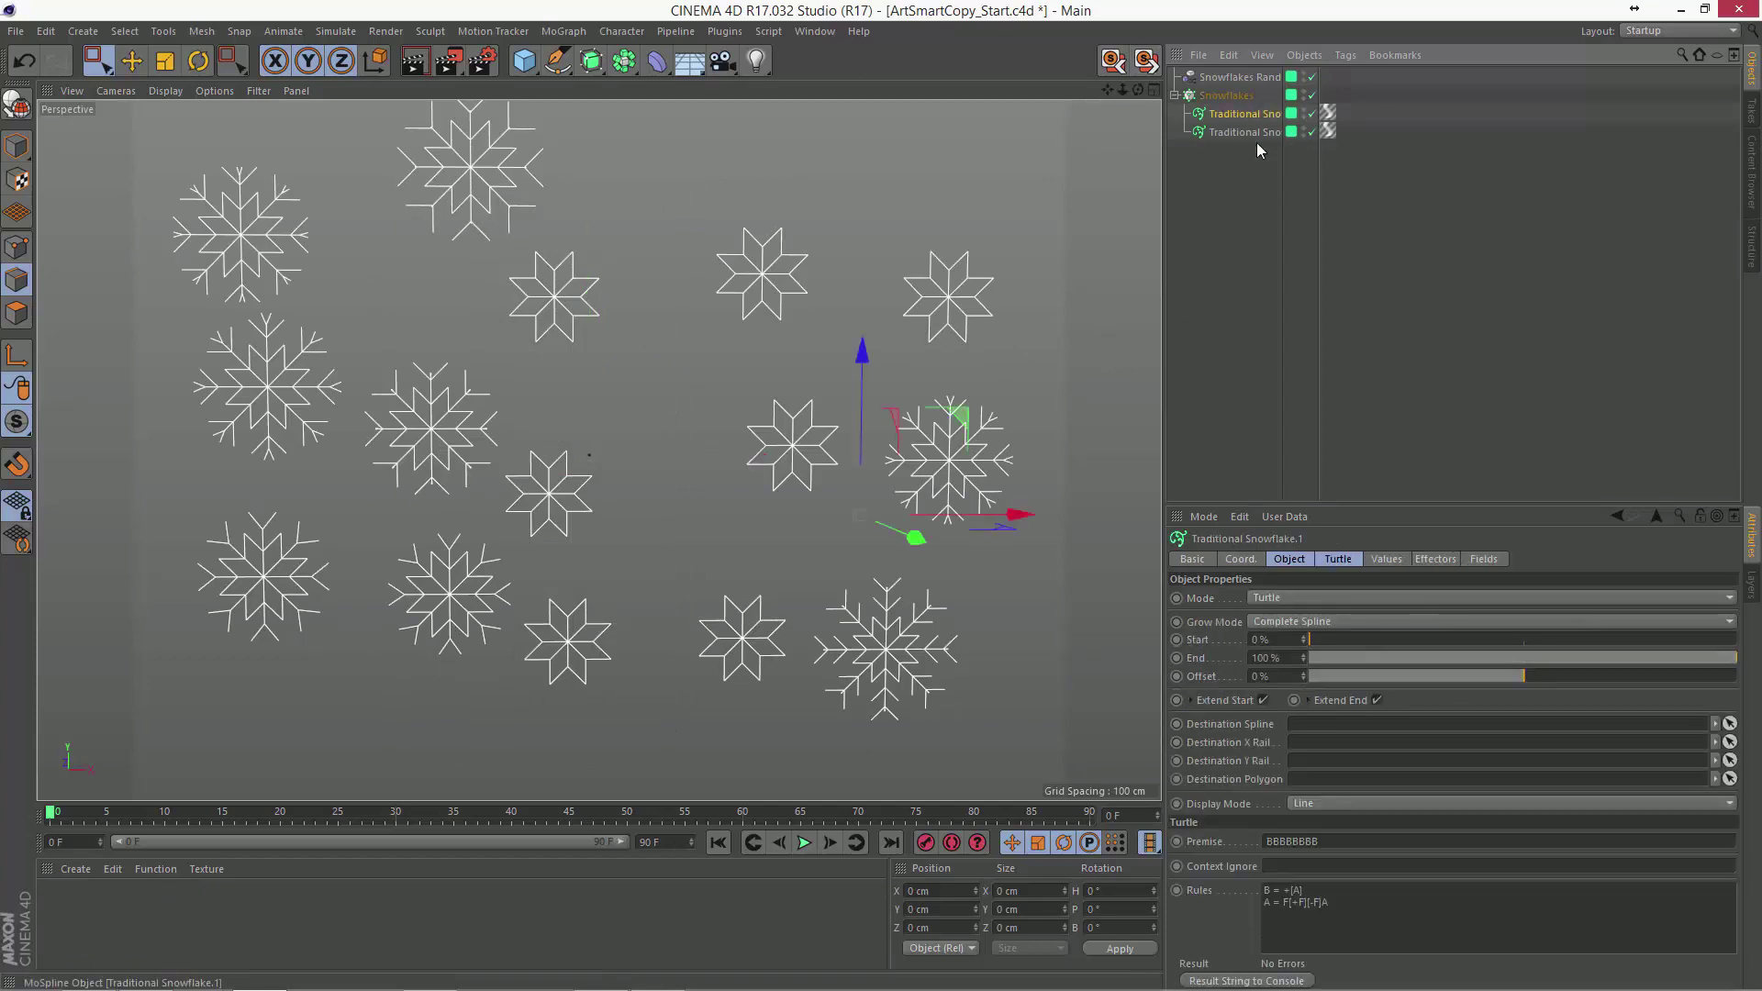
{"action": "left_click", "coordinate": [1351, 560]}
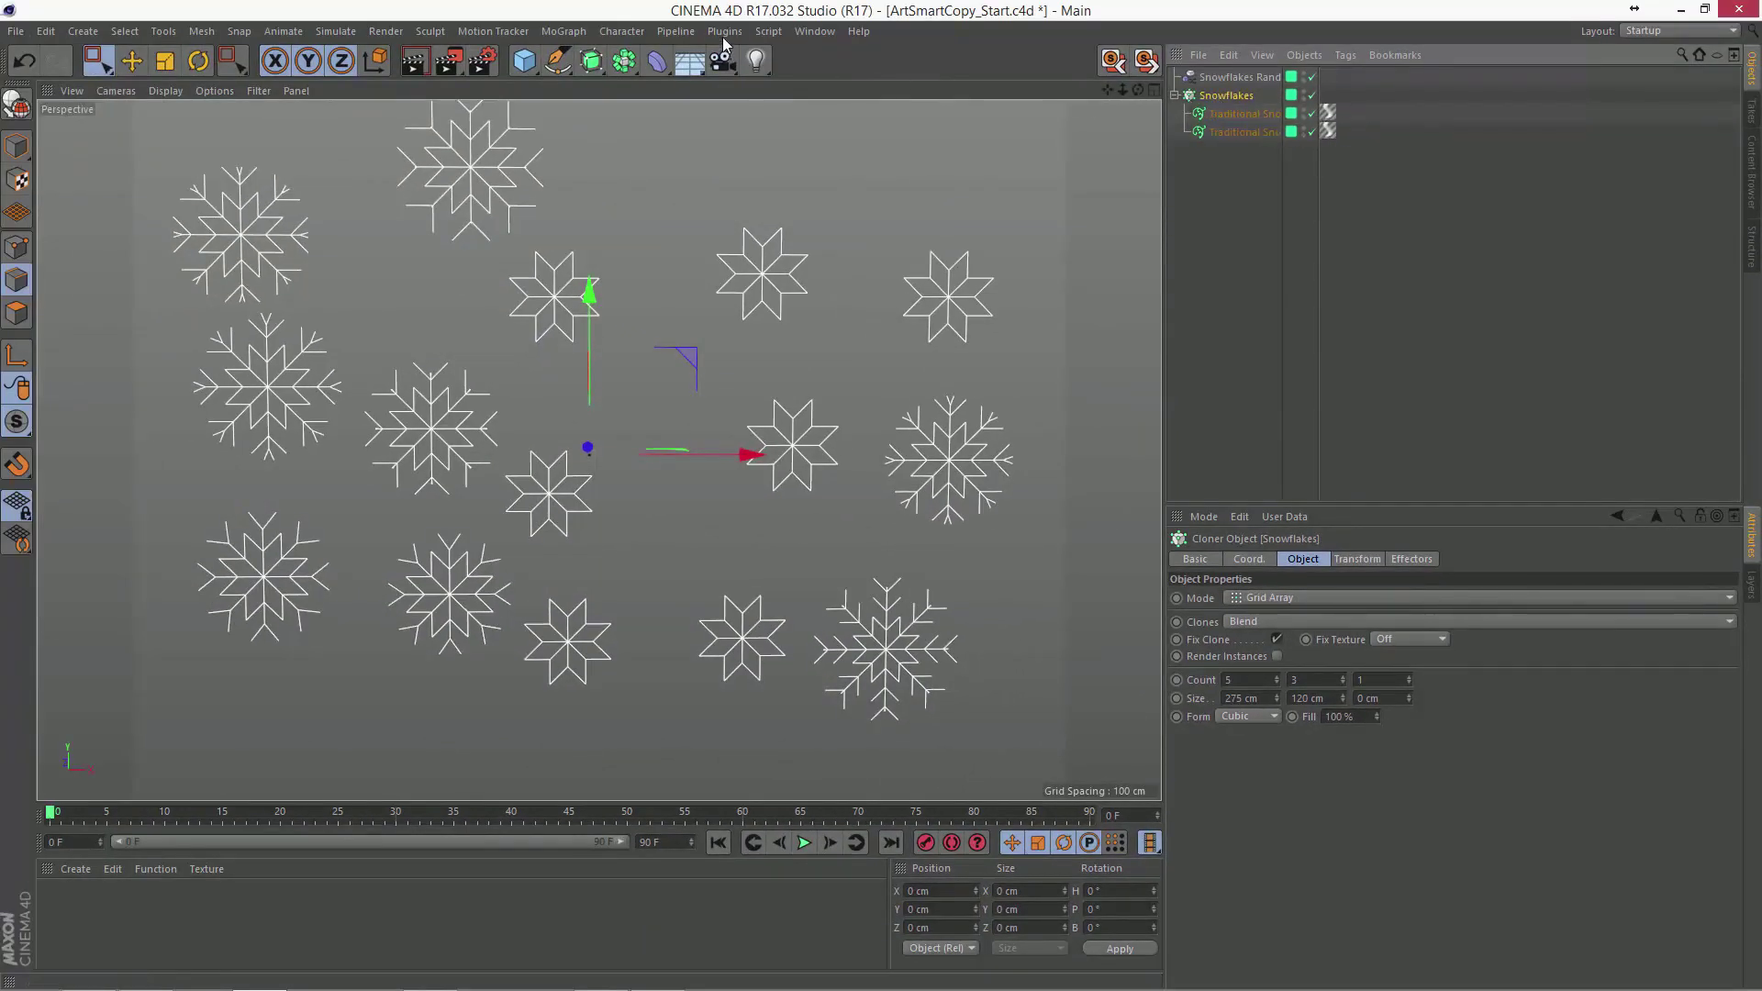
Step: Copy the snowflakes with CV-ArtSmart Copy, paste into Illustrator, then delete them
{"action": "left_click", "coordinate": [725, 30]}
{"action": "mouse_move", "coordinate": [725, 75]}
{"action": "left_click", "coordinate": [909, 88]}
{"action": "left_click", "coordinate": [435, 983]}
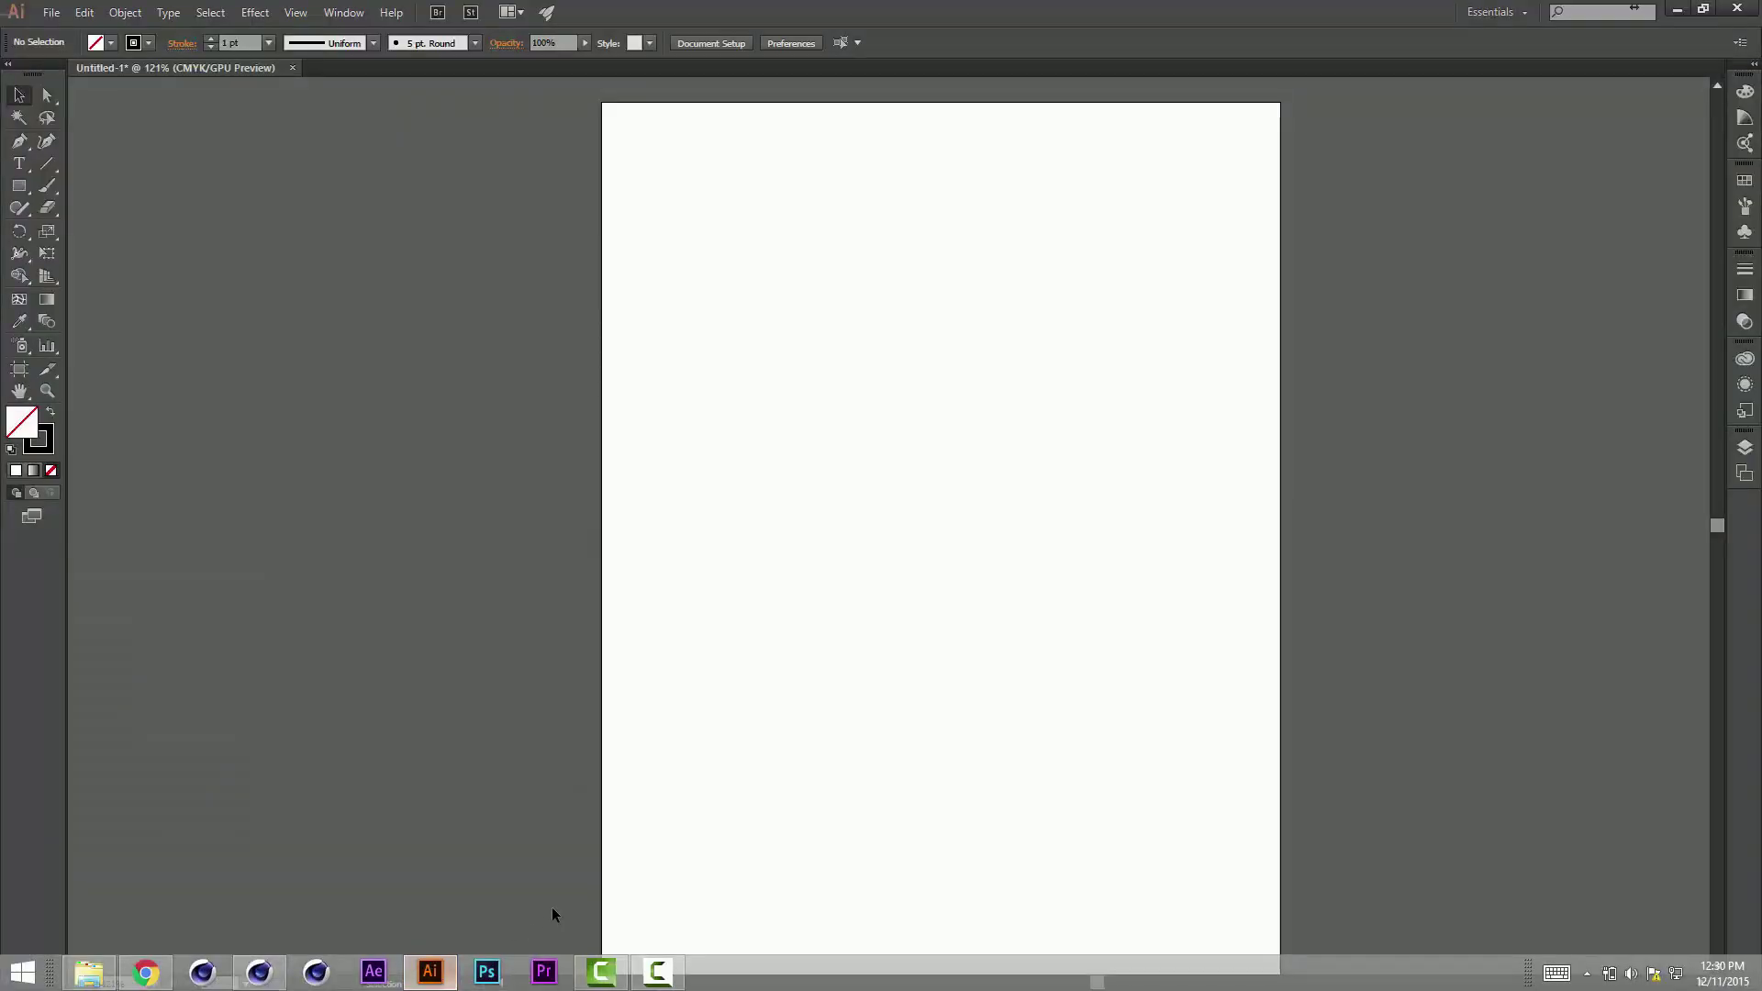
{"action": "key", "text": "ctrl+v"}
{"action": "left_click", "coordinate": [832, 344]}
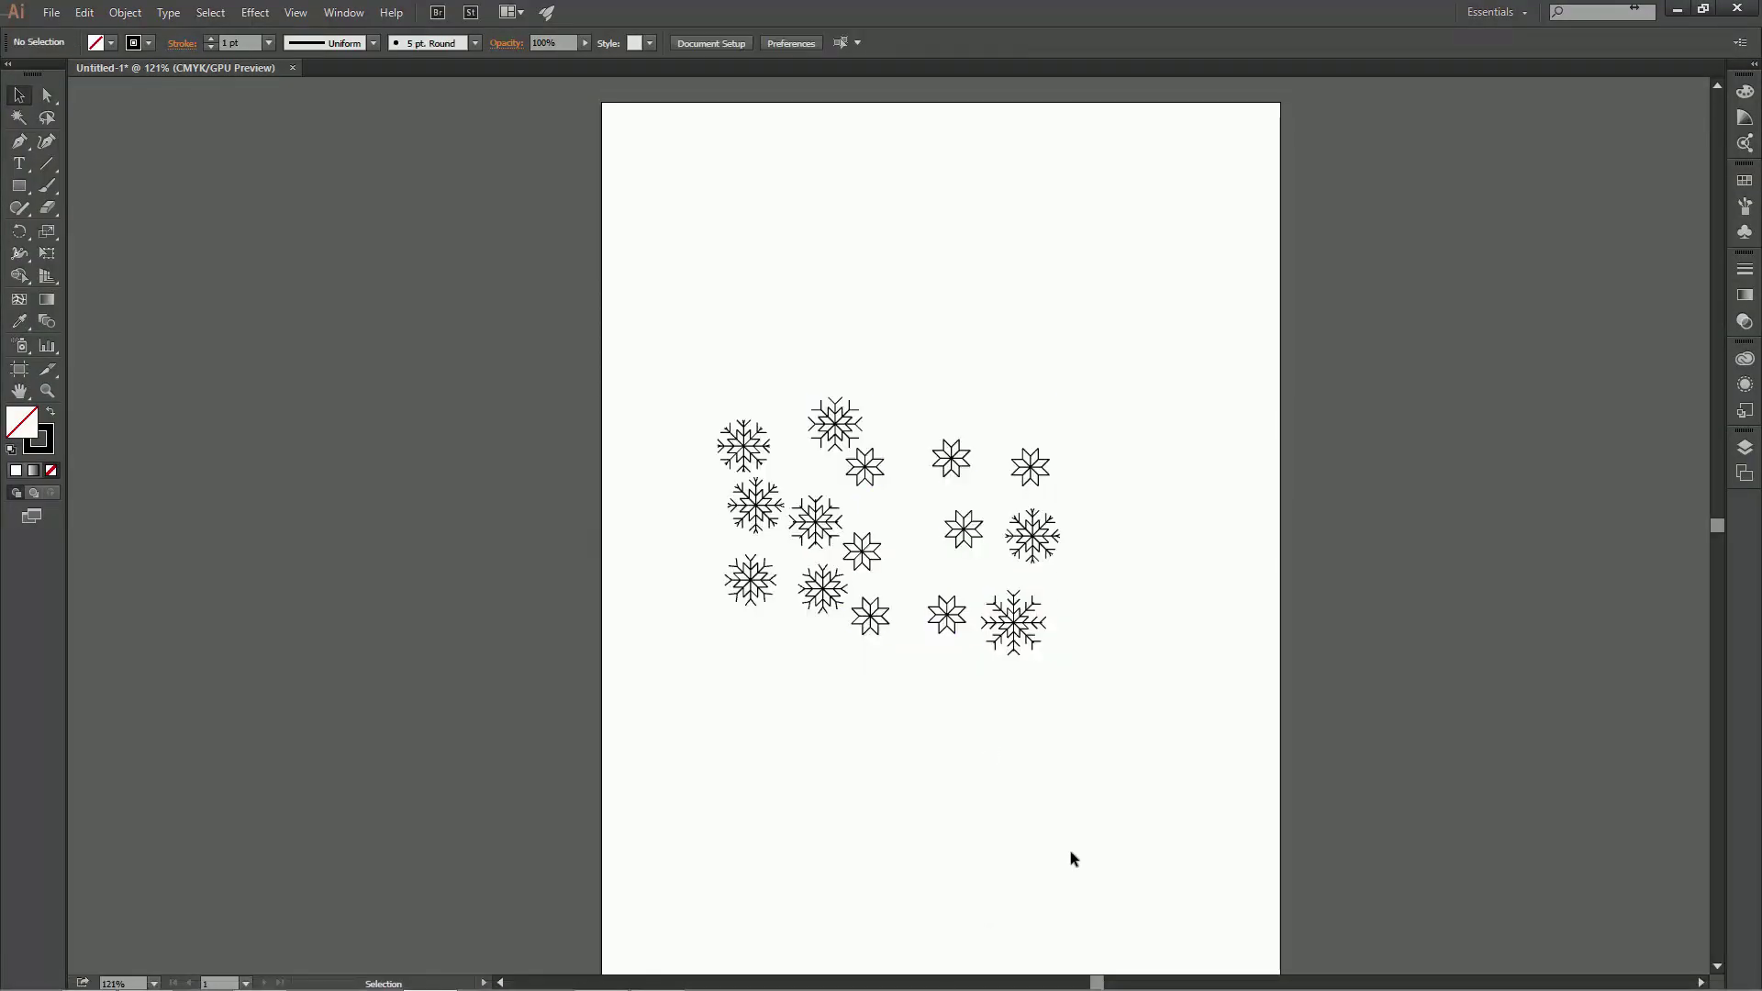
{"action": "key", "text": "ctrl+a"}
{"action": "key", "text": "Delete"}
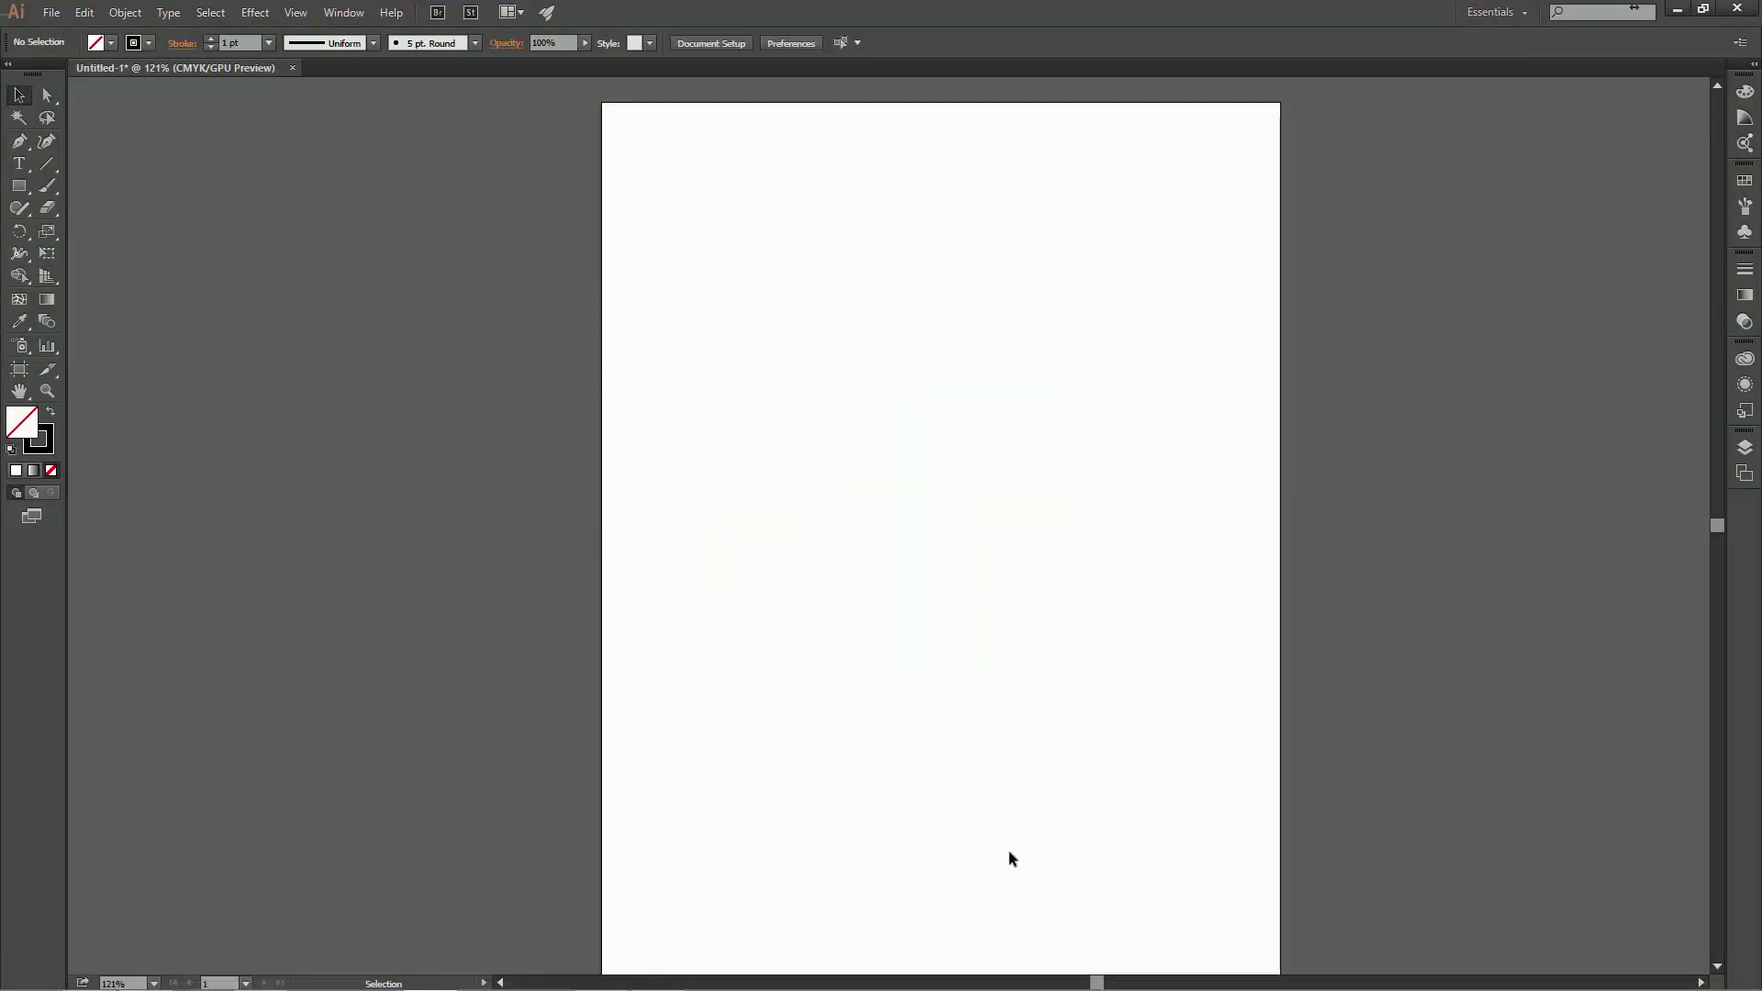
Step: Solo the cone layer, select the Cone, and rectangle-select all its edges
{"action": "left_click", "coordinate": [487, 982]}
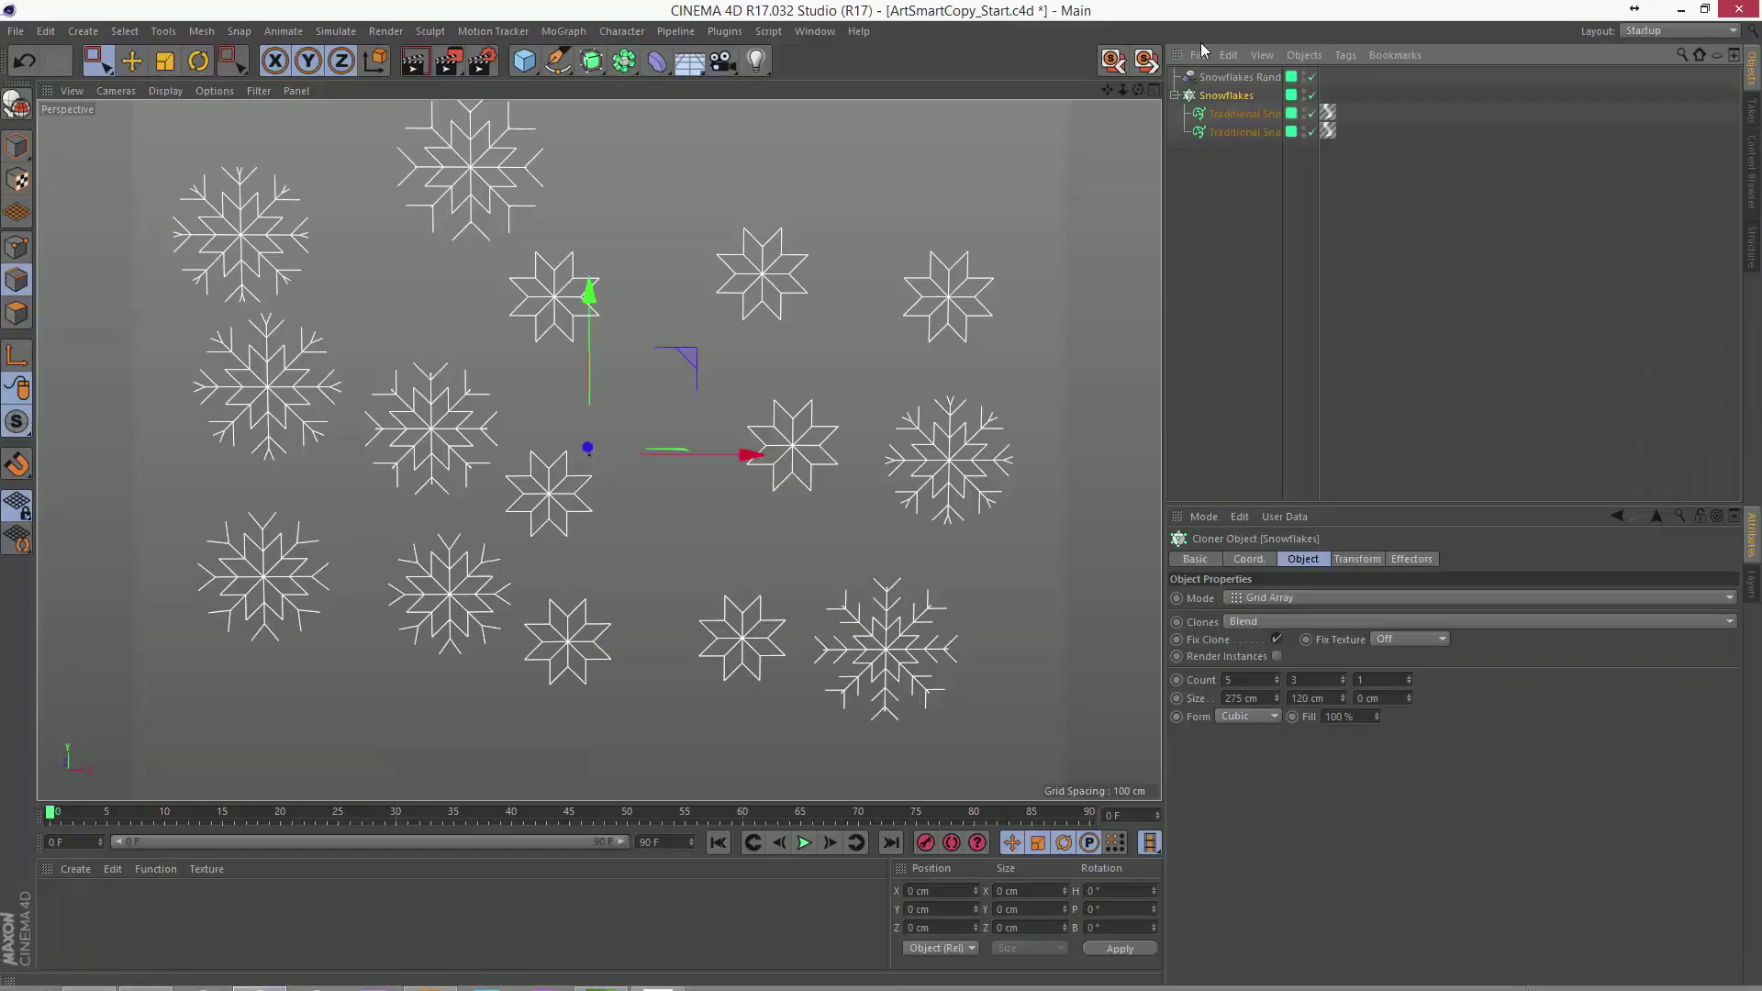
{"action": "left_click", "coordinate": [1147, 61]}
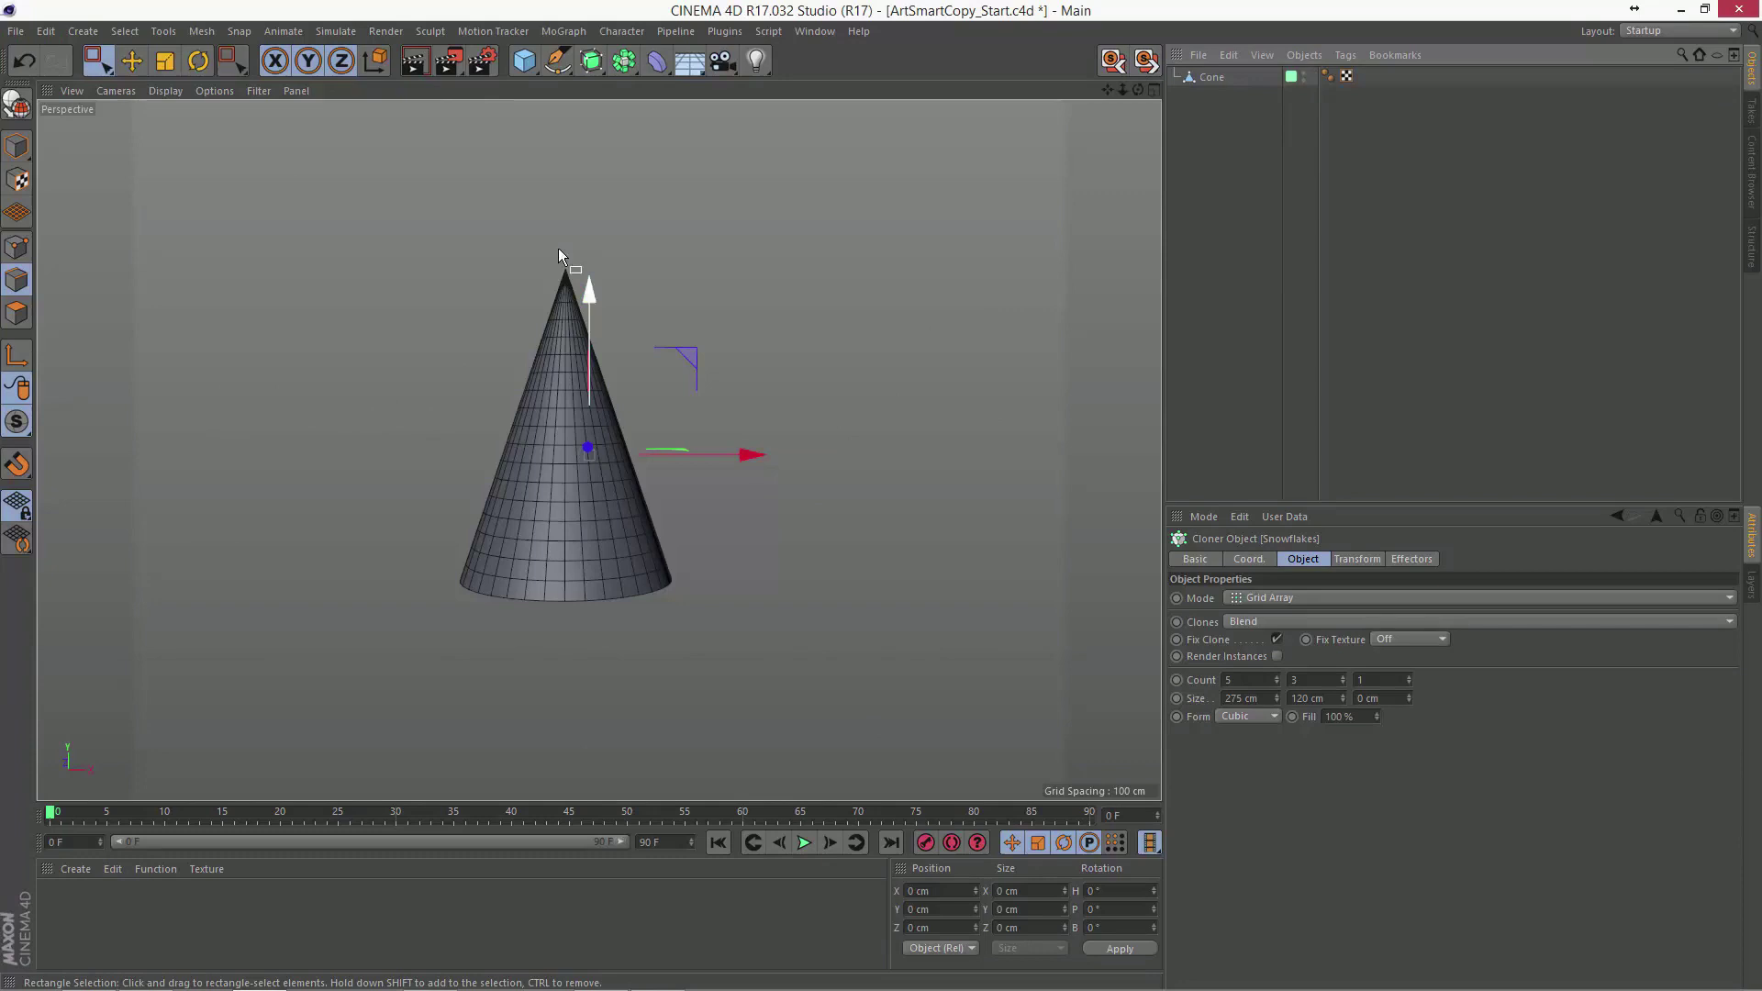
{"action": "mouse_move", "coordinate": [344, 183]}
{"action": "left_mouse_down"}
{"action": "mouse_move", "coordinate": [800, 737]}
{"action": "mouse_move", "coordinate": [813, 729]}
{"action": "left_mouse_up"}
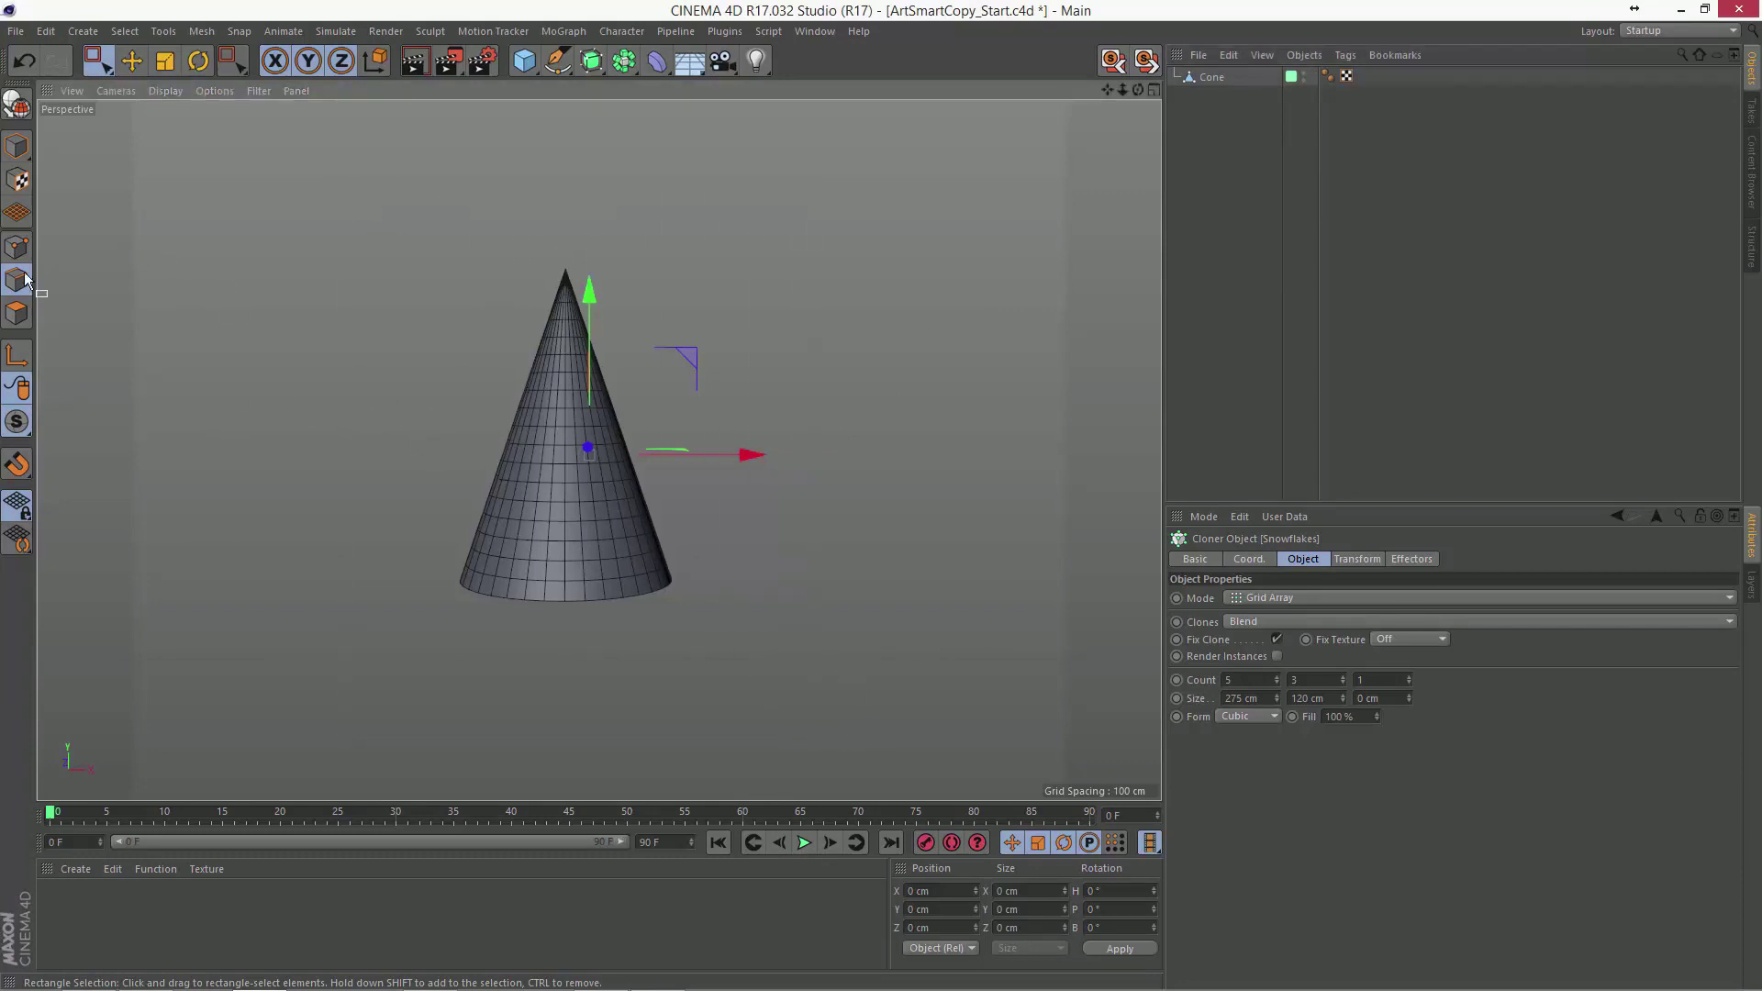
{"action": "left_click", "coordinate": [1211, 78]}
{"action": "left_click_drag", "start_coordinate": [339, 159], "coordinate": [839, 754]}
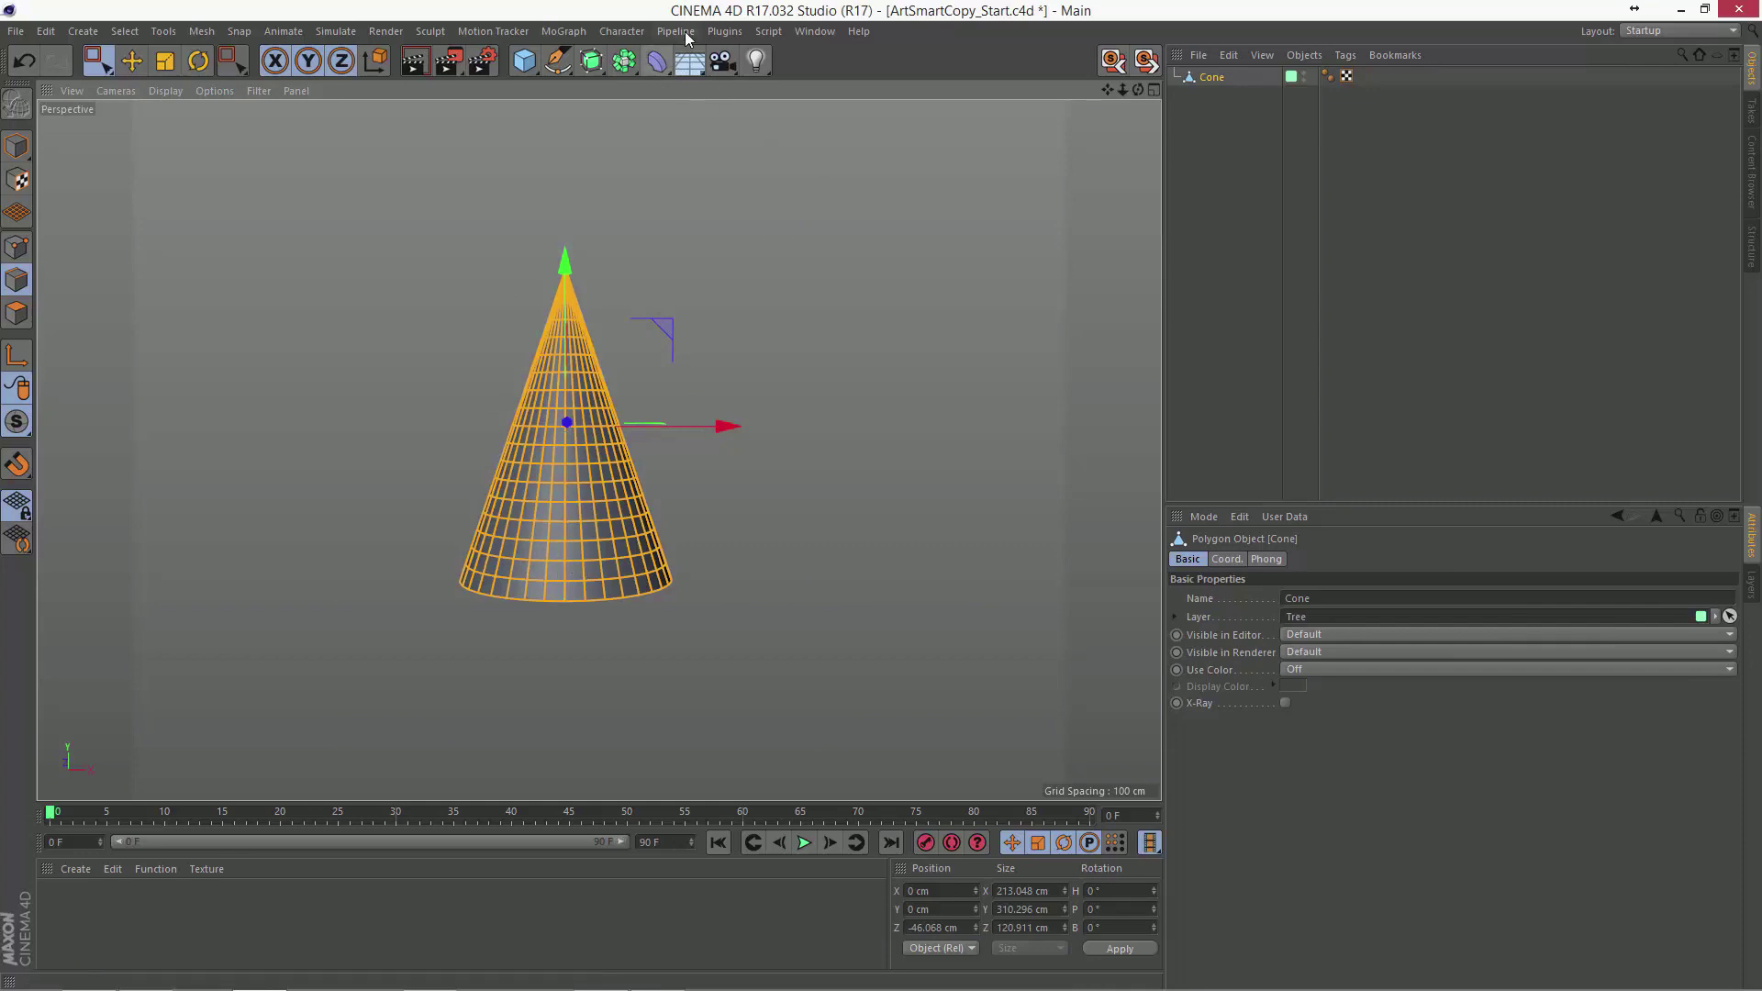
Step: Copy the cone edges with CV-ArtSmart Copy and paste the wireframe into Illustrator
{"action": "left_click", "coordinate": [724, 30]}
{"action": "mouse_move", "coordinate": [757, 84]}
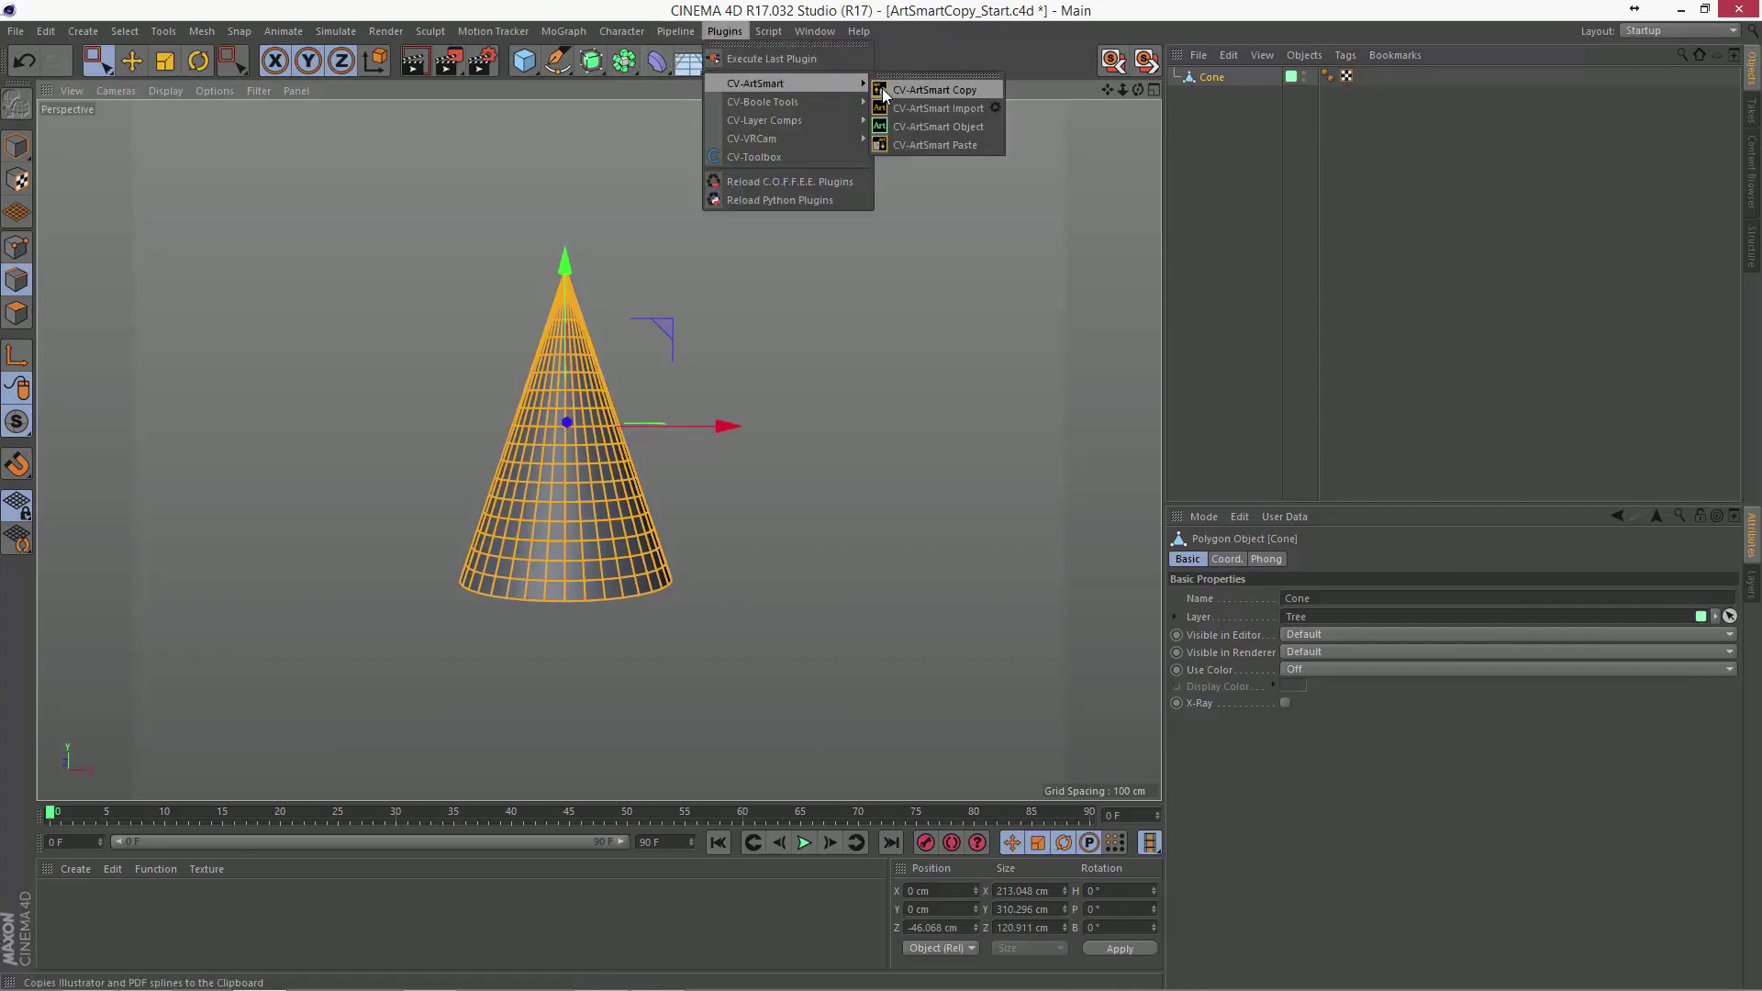
{"action": "left_click", "coordinate": [934, 89]}
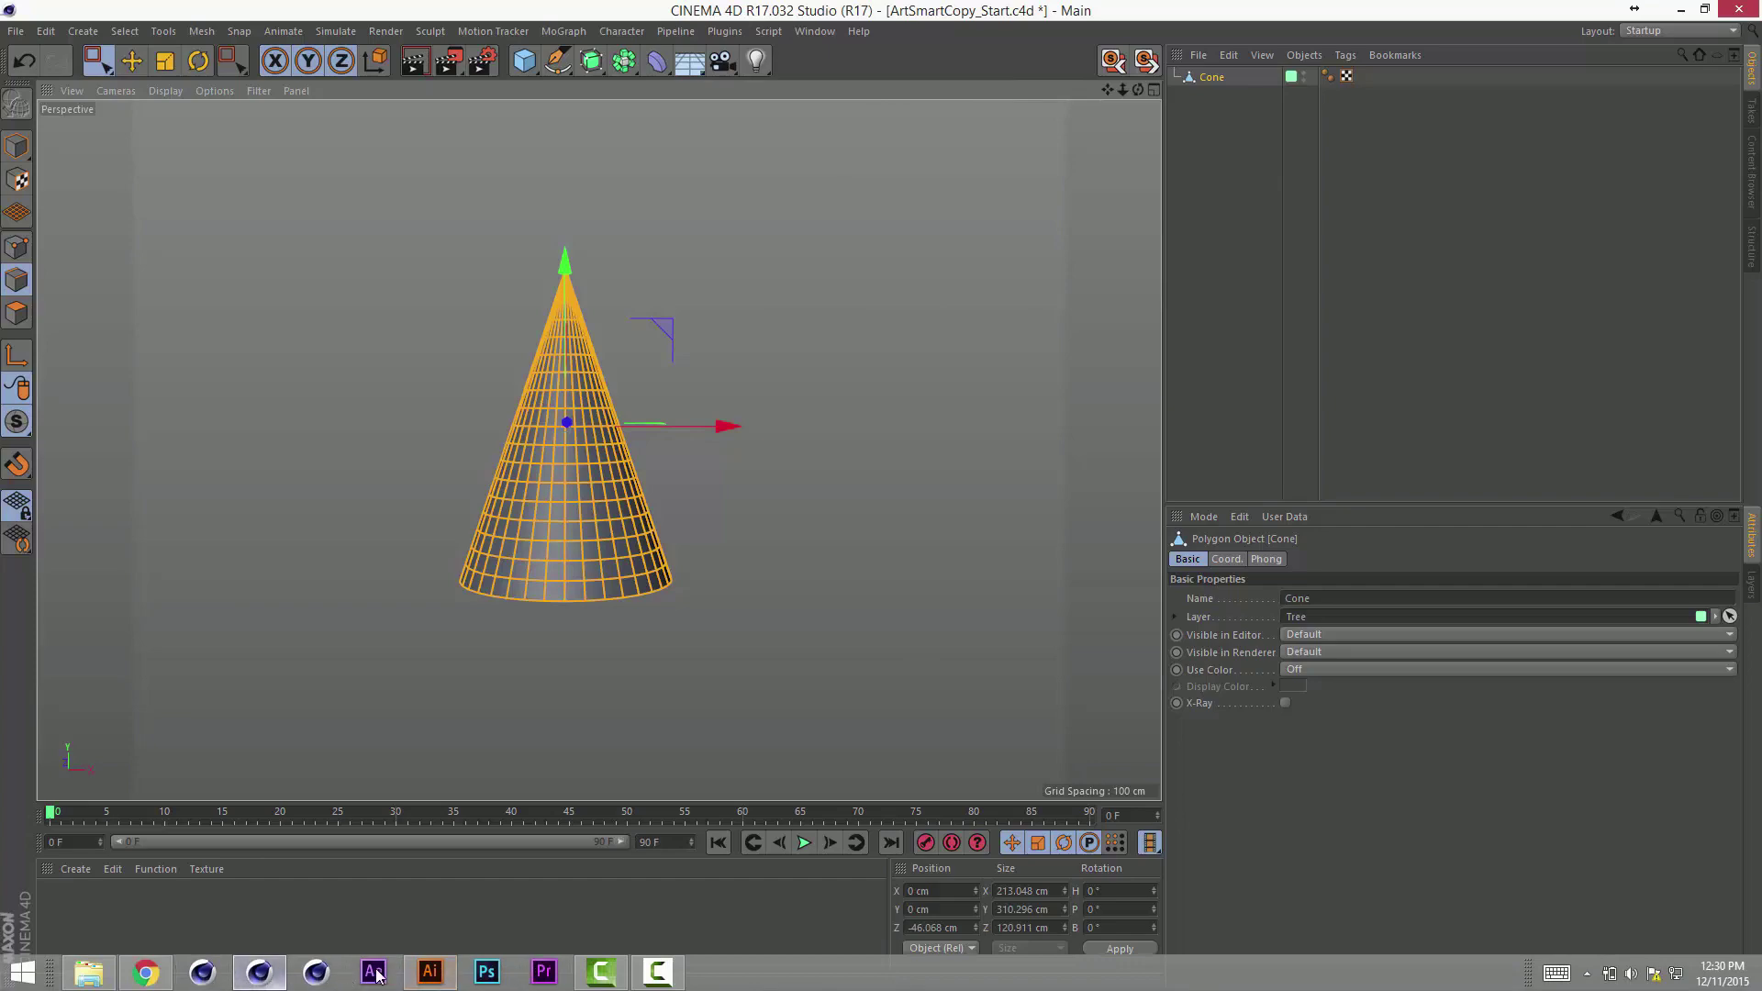
{"action": "left_click", "coordinate": [431, 974]}
{"action": "key", "text": "ctrl+v"}
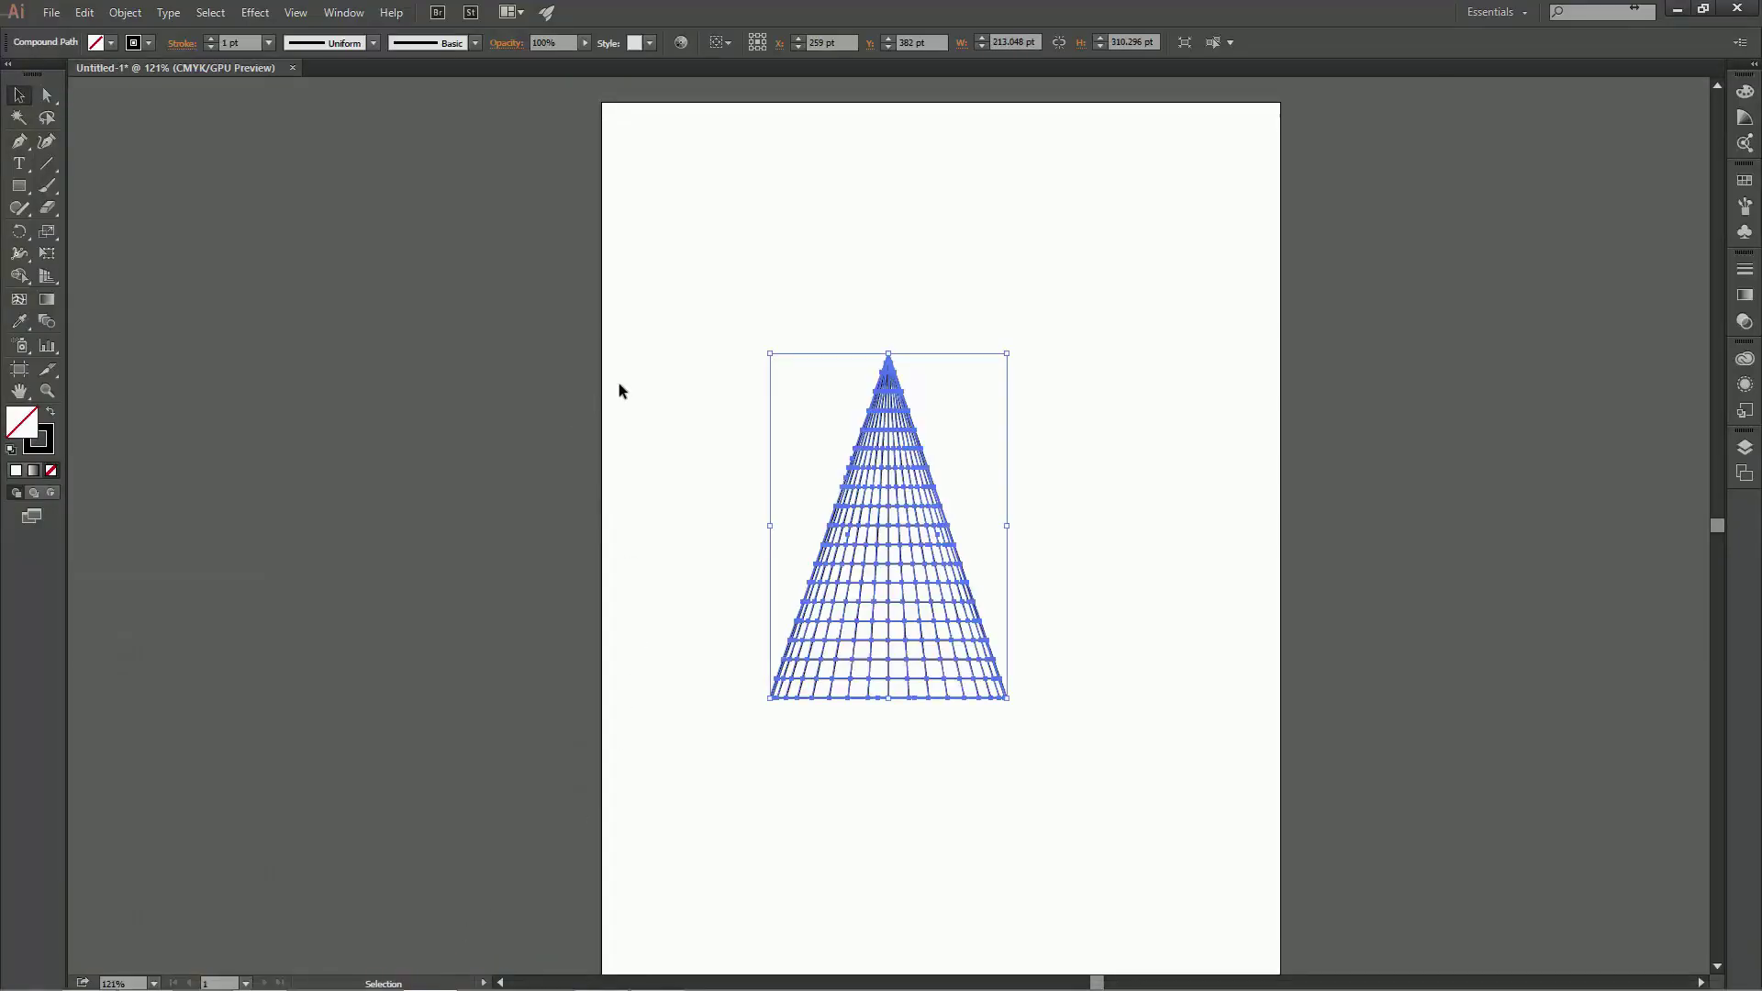
{"action": "left_click", "coordinate": [618, 384]}
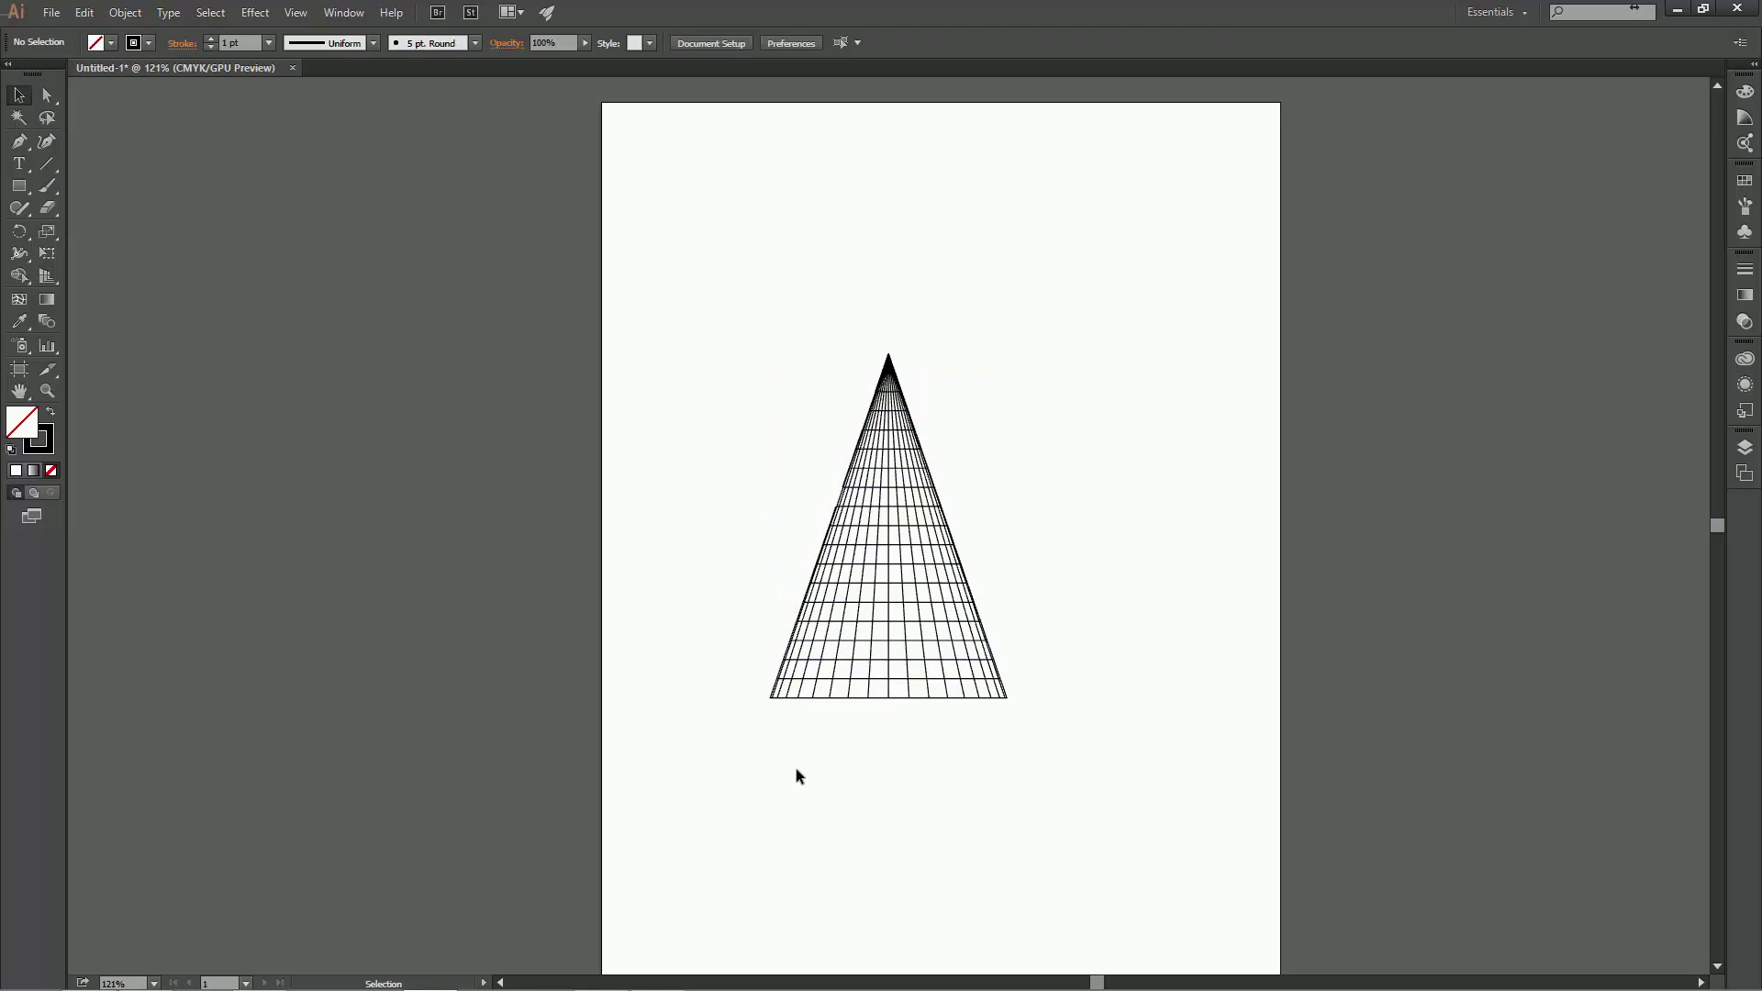
{"action": "left_click", "coordinate": [258, 973]}
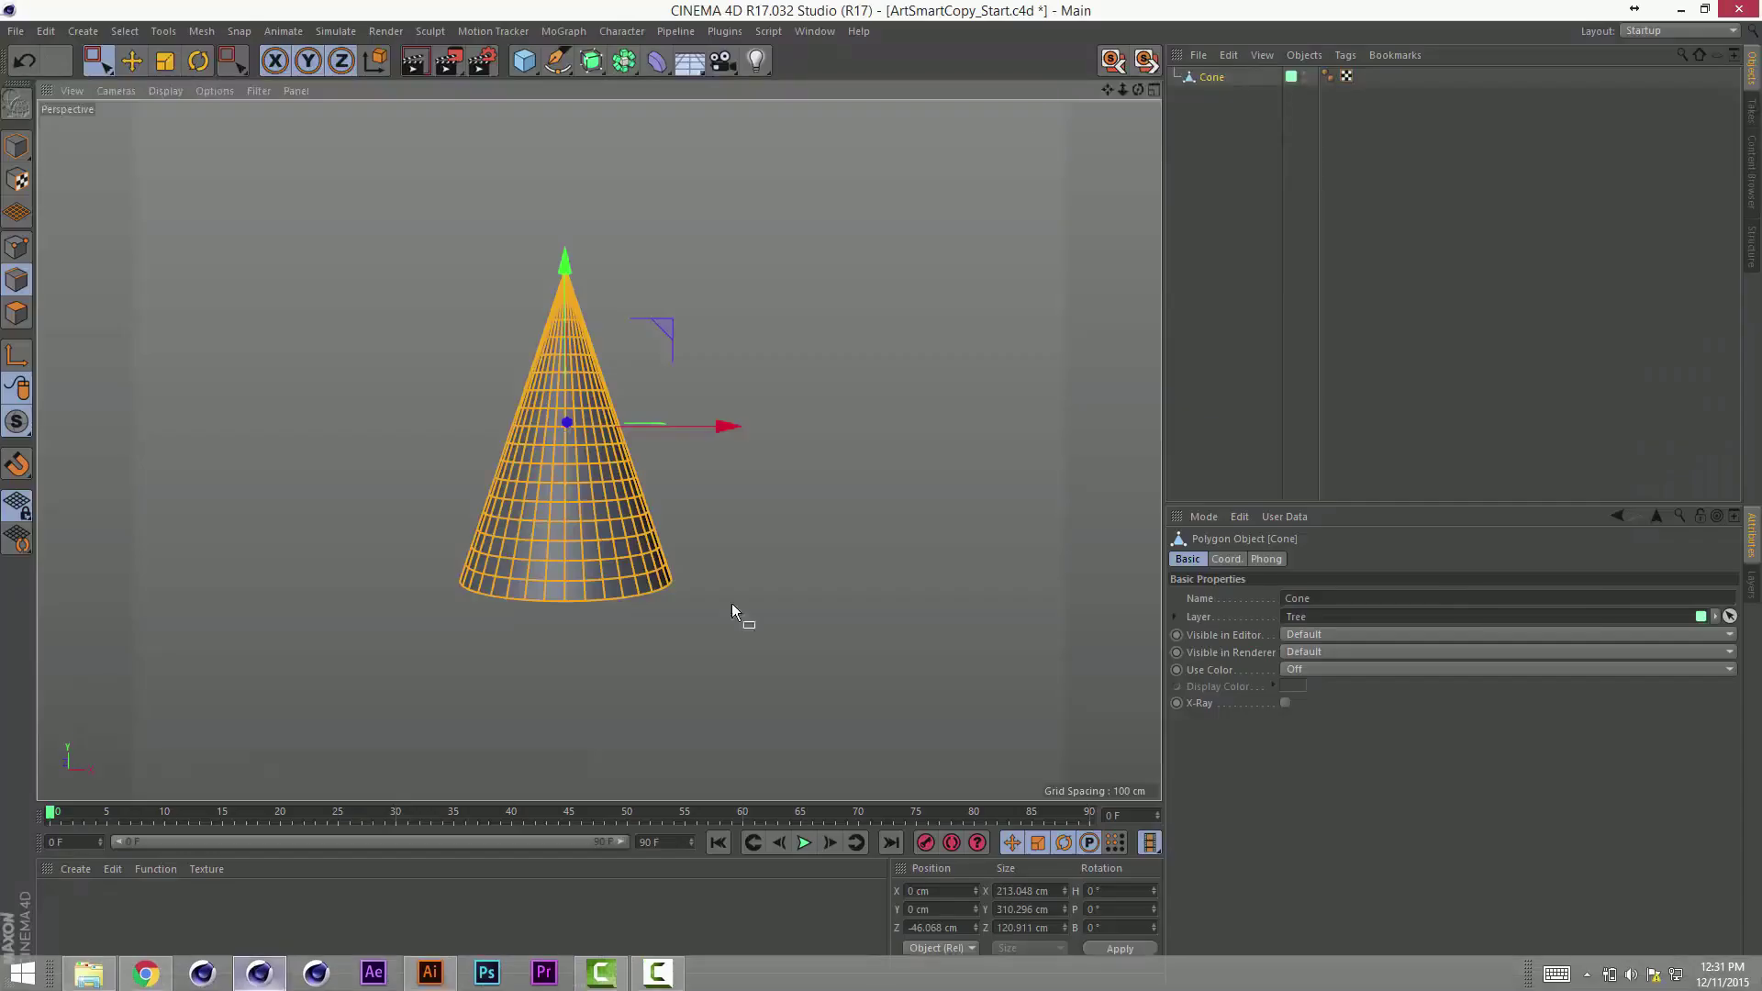
Step: Cycle CV-Solo Next Layer past the cone to the CV ArtSmart text layer
{"action": "left_click", "coordinate": [1145, 61]}
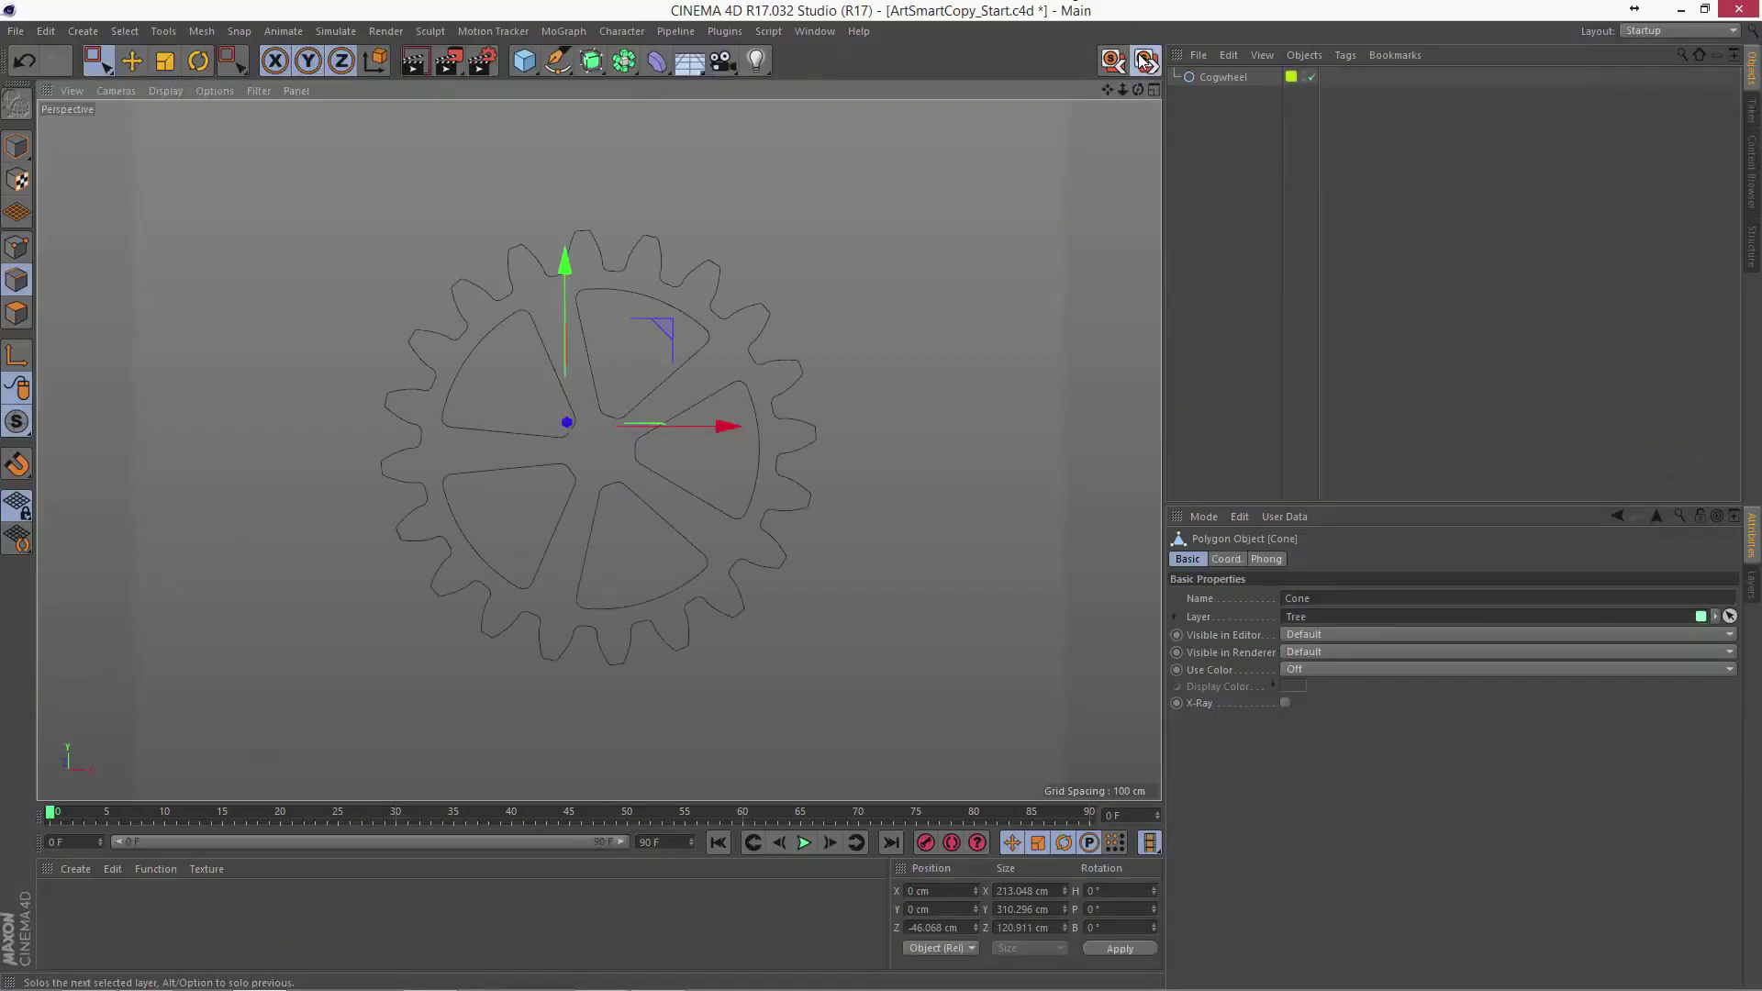
{"action": "left_click", "coordinate": [1145, 61]}
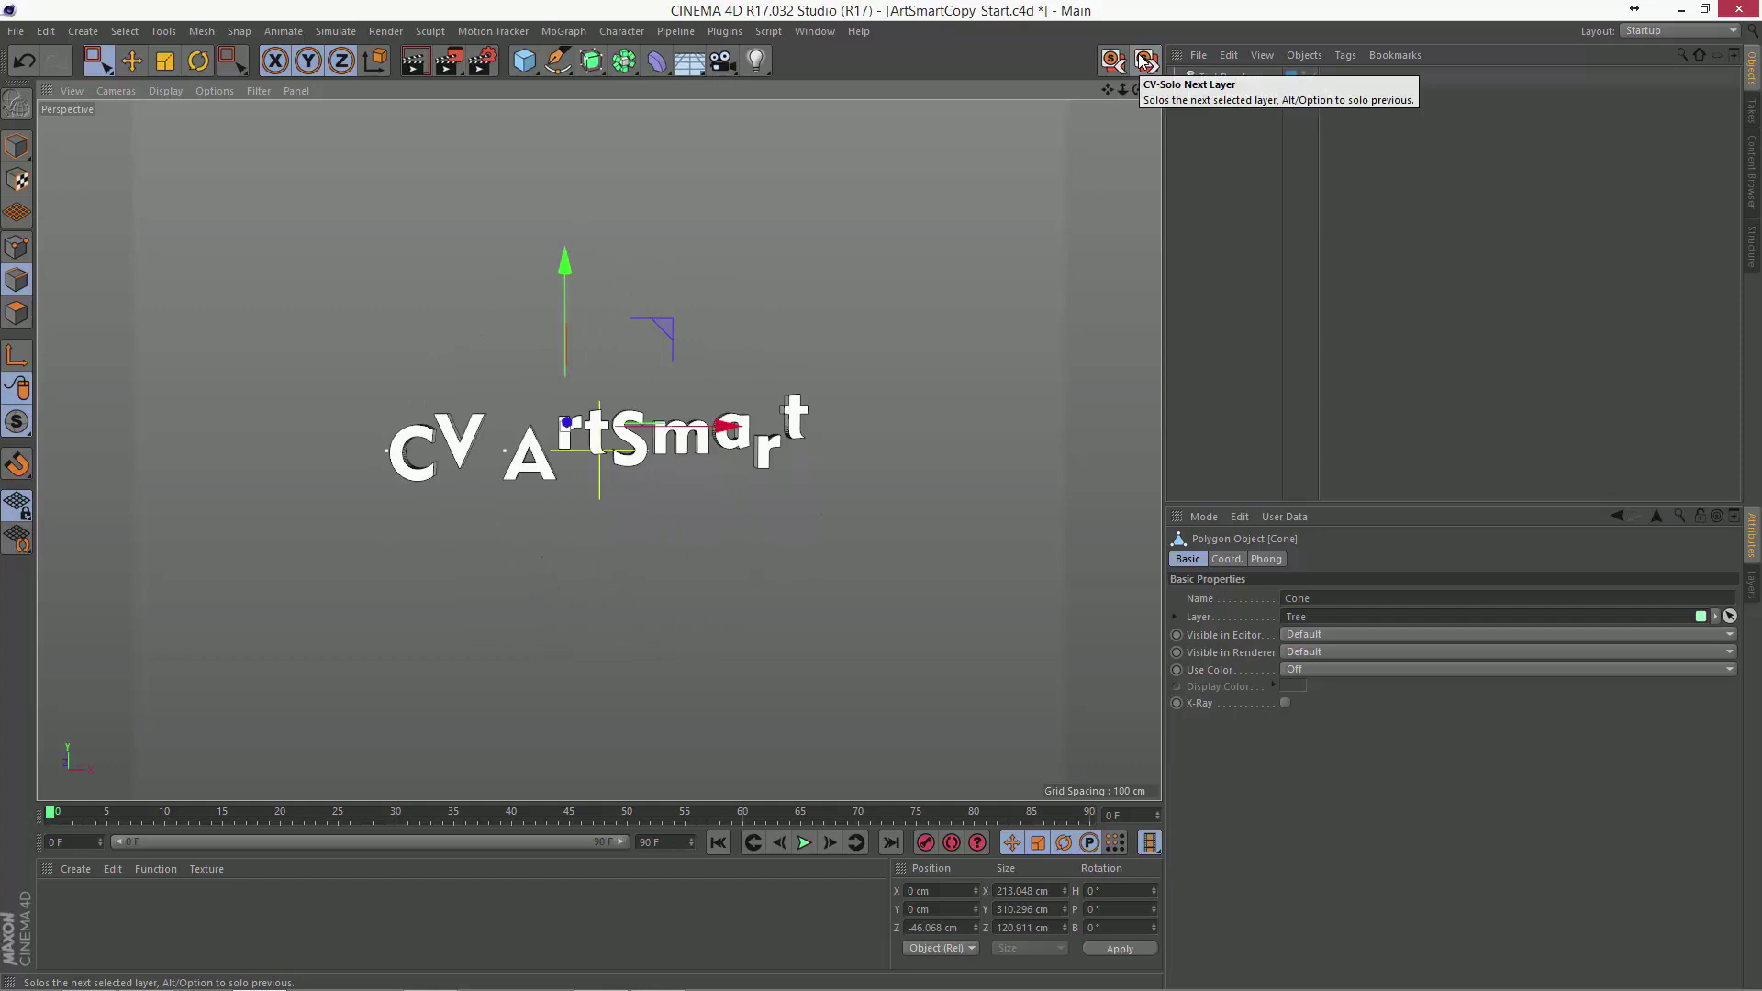